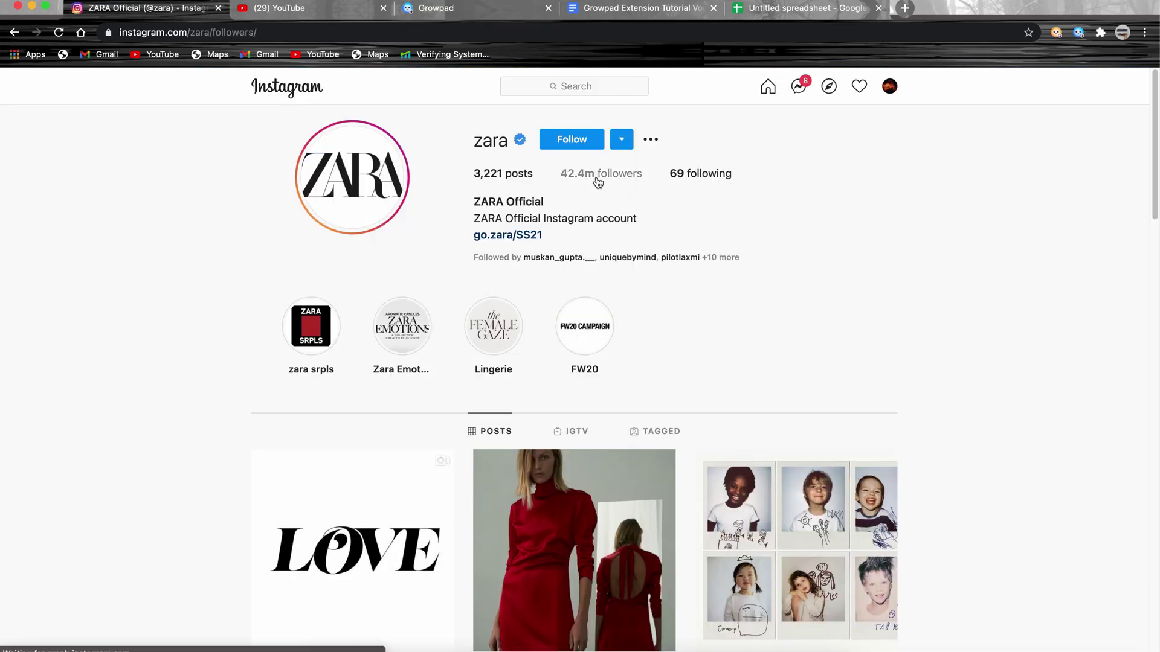
- Browse ZARA's 42.4m followers list, then return to GrowPad's Direct Message task page
click(589, 172)
scroll(580, 372, down, 5)
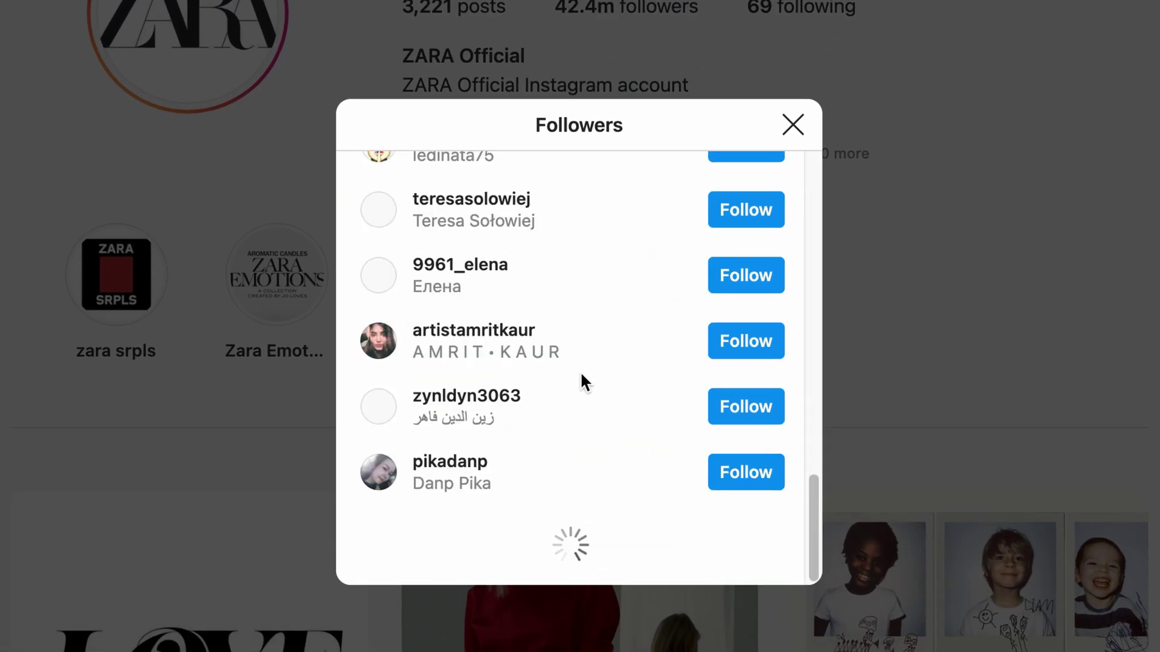
scroll(580, 370, down, 5)
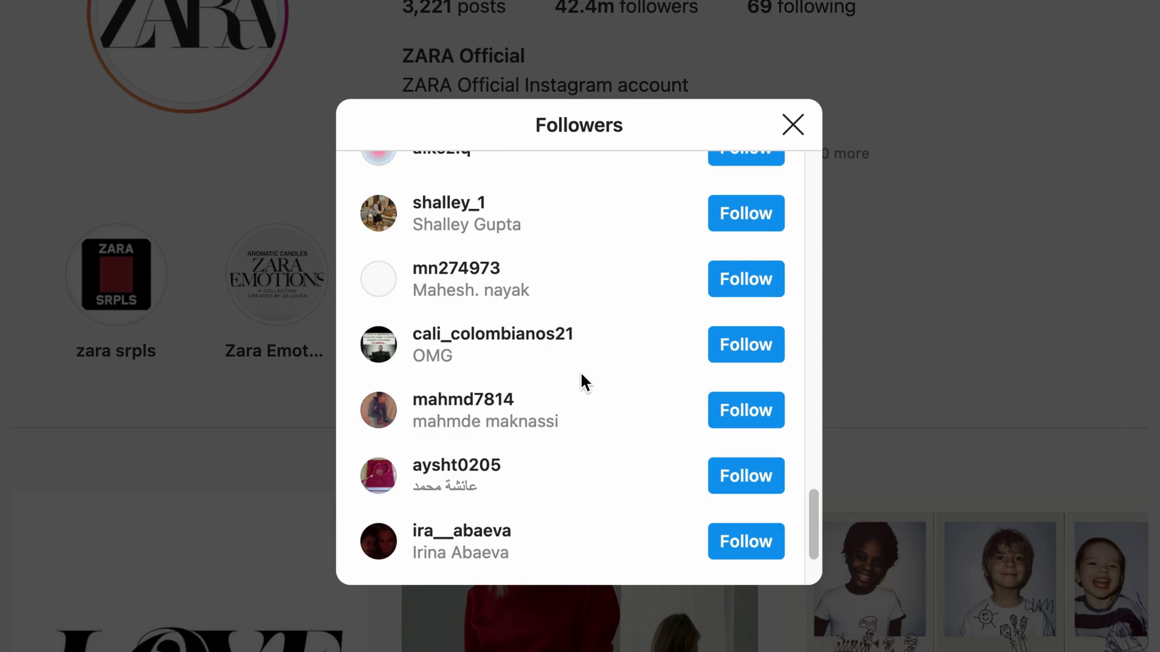
scroll(581, 371, up, 2)
scroll(580, 371, up, 4)
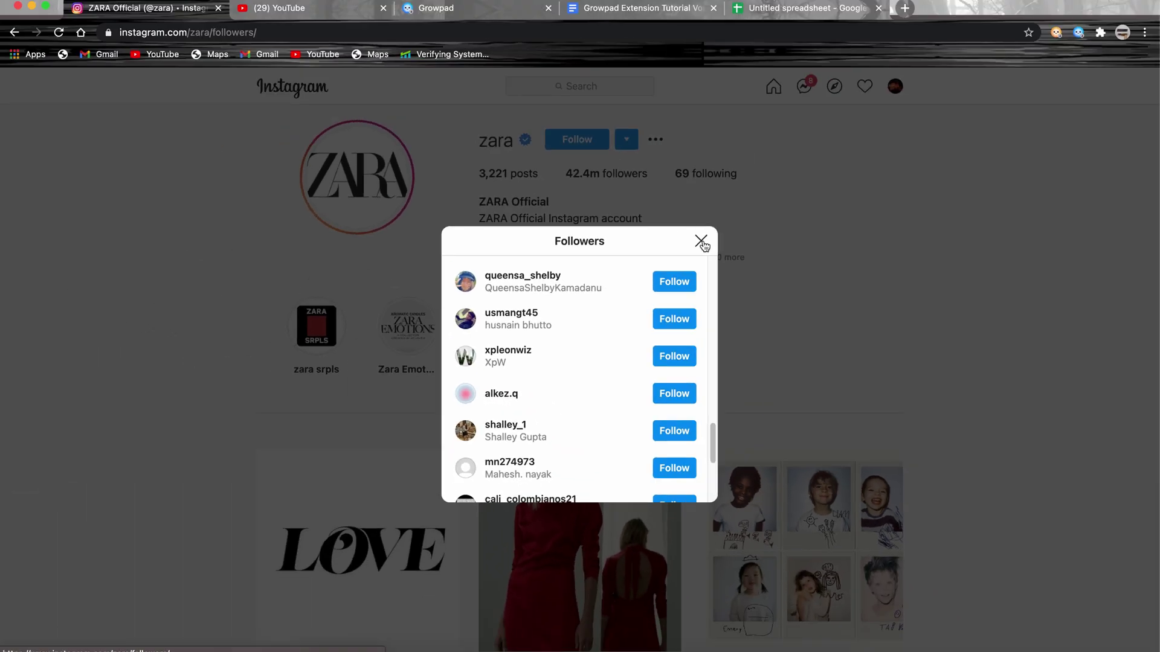
click(487, 8)
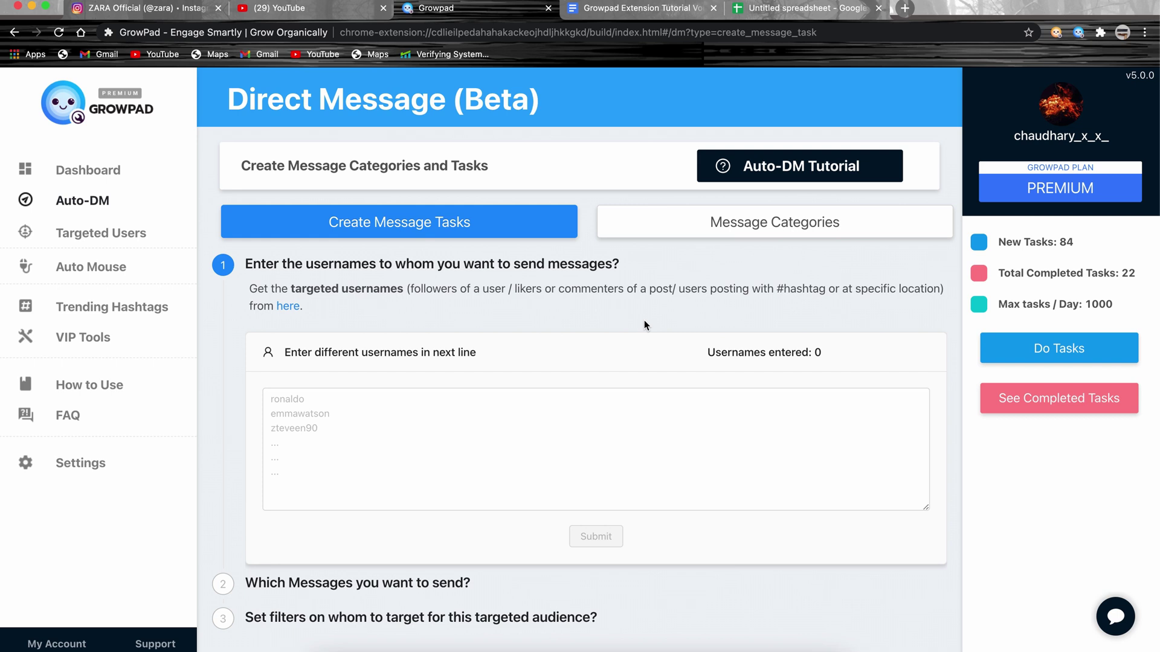
click(686, 231)
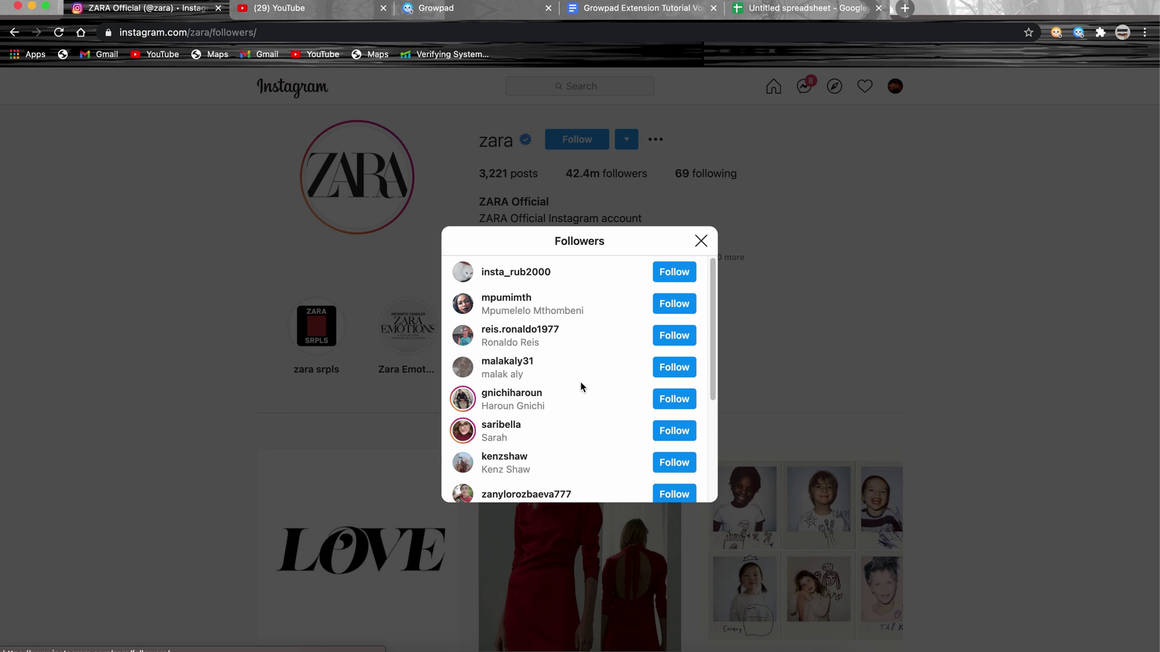
scroll(581, 387, down, 5)
scroll(581, 387, down, 5)
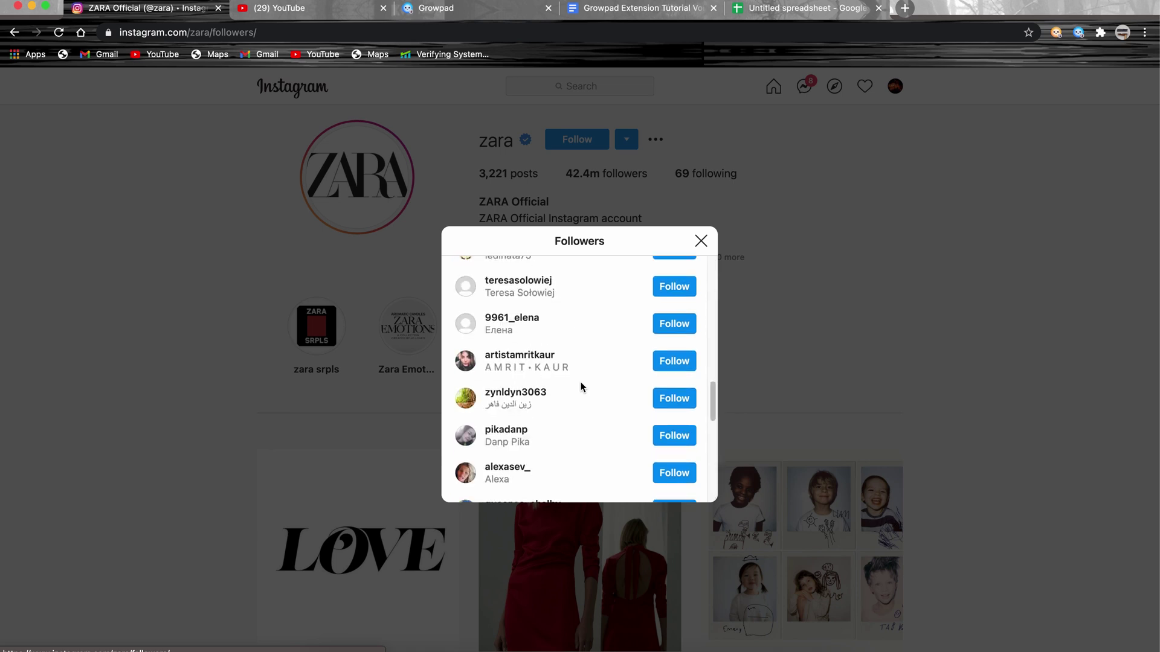
scroll(581, 387, down, 5)
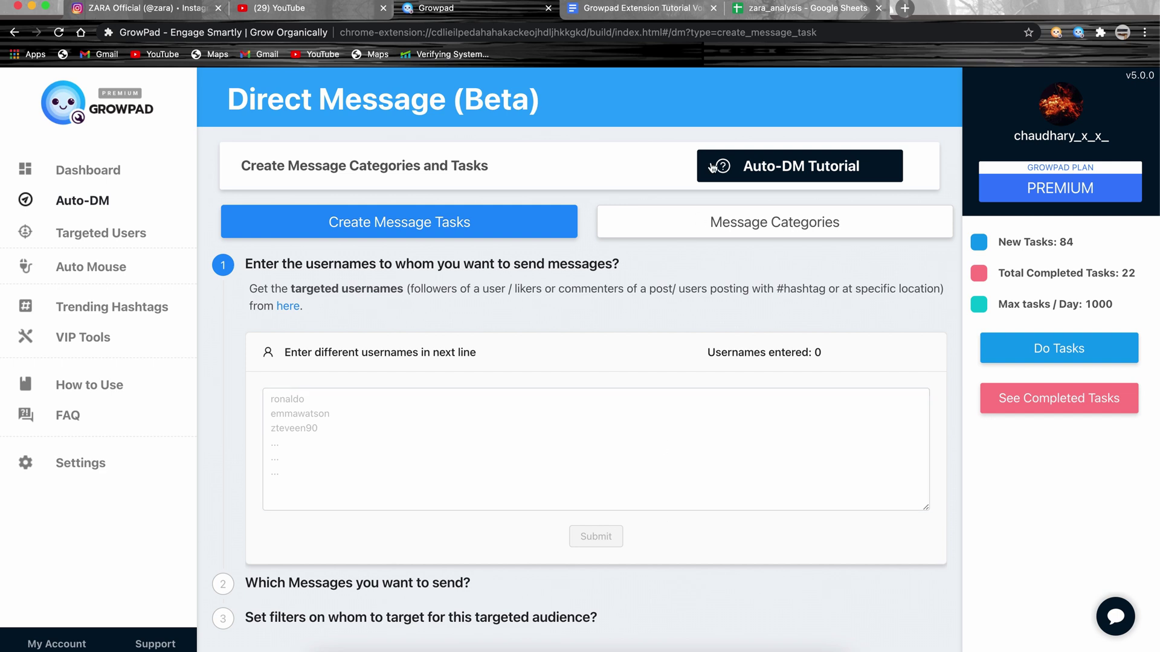
- Look over the follower usernames in the zara_analysis spreadsheet
click(790, 8)
scroll(199, 353, down, 3)
scroll(198, 354, down, 3)
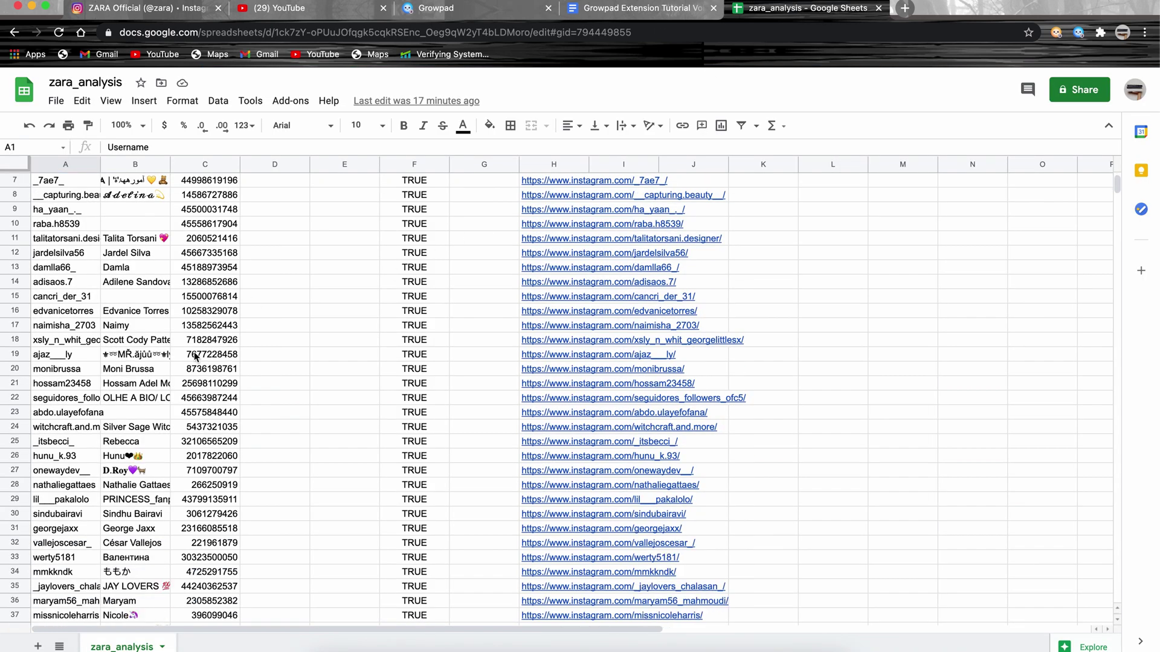
scroll(198, 354, down, 3)
scroll(196, 356, up, 9)
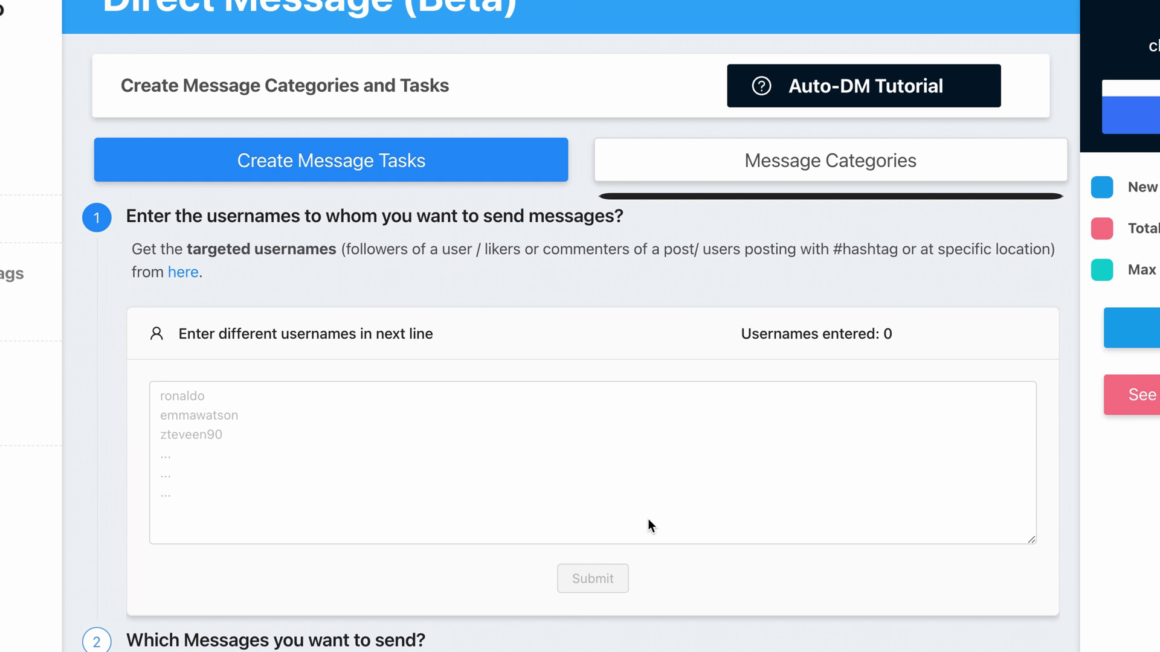
- Add an empty message category called 'new year wishes'
click(869, 173)
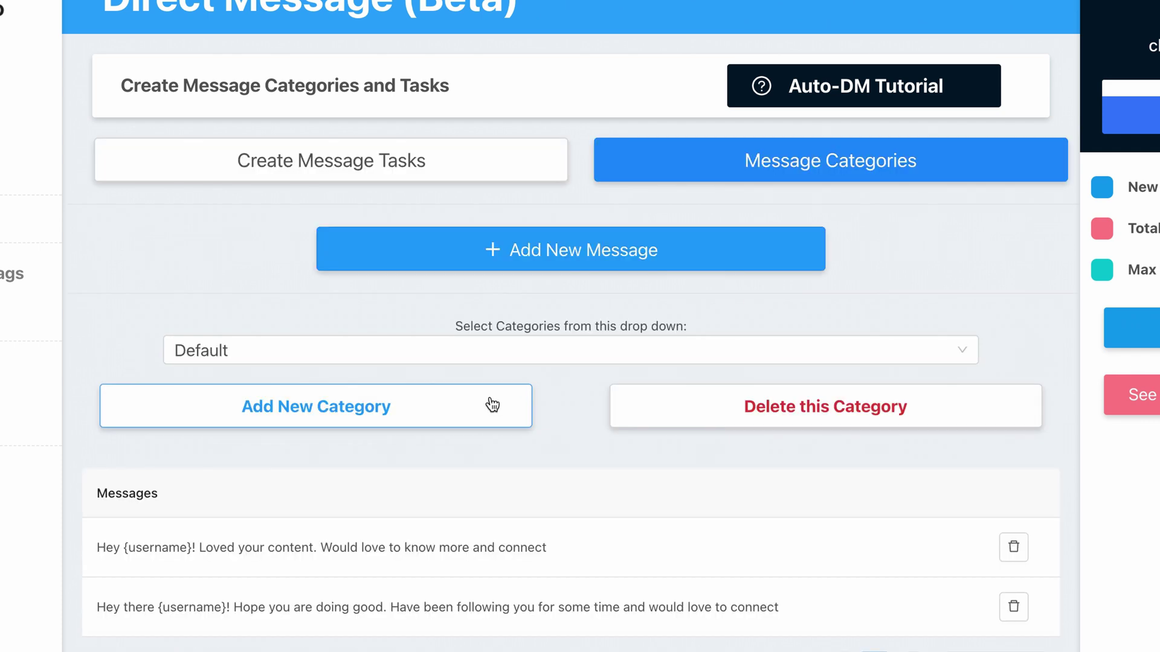
click(492, 404)
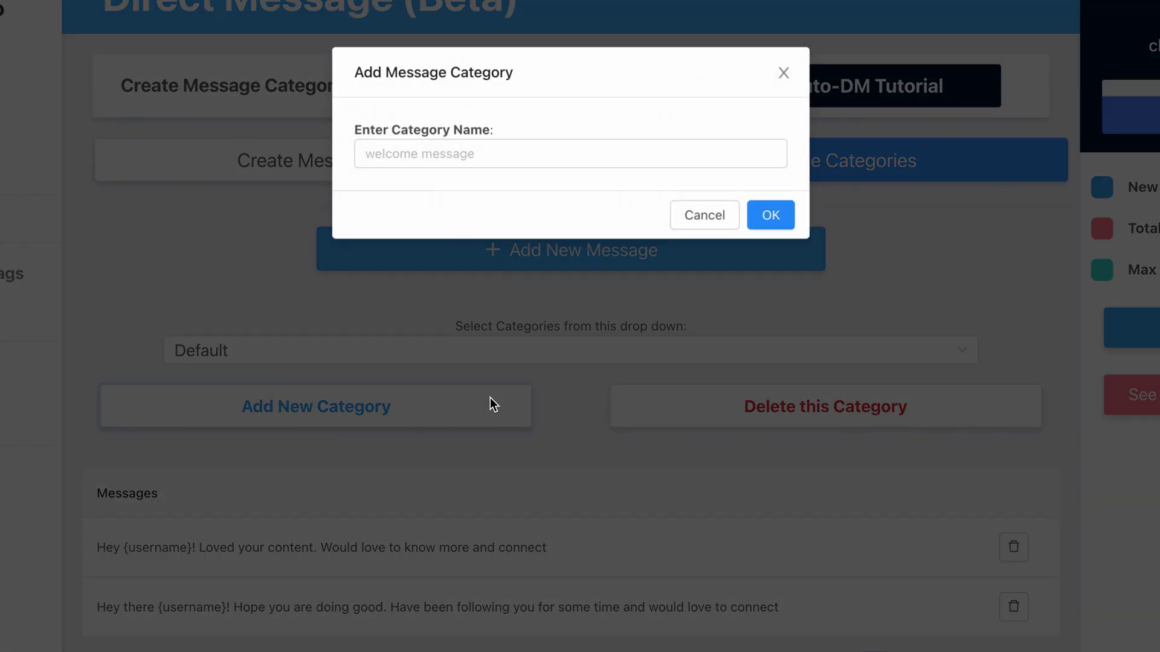
click(560, 152)
text(ne)
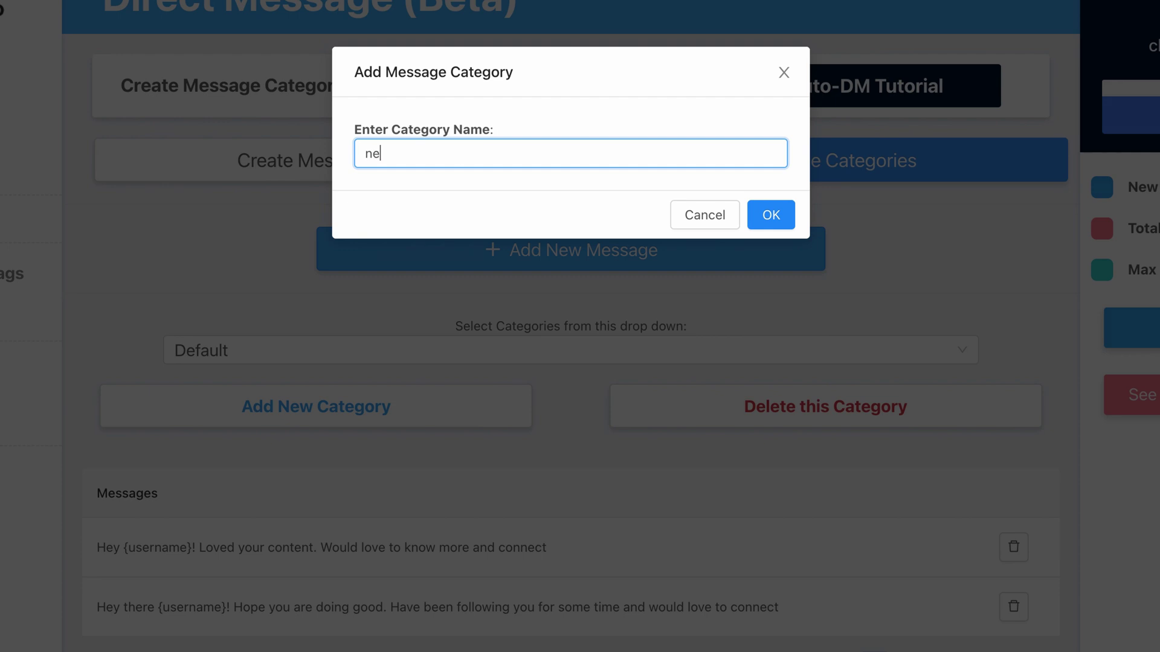
text(wishes)
click(768, 214)
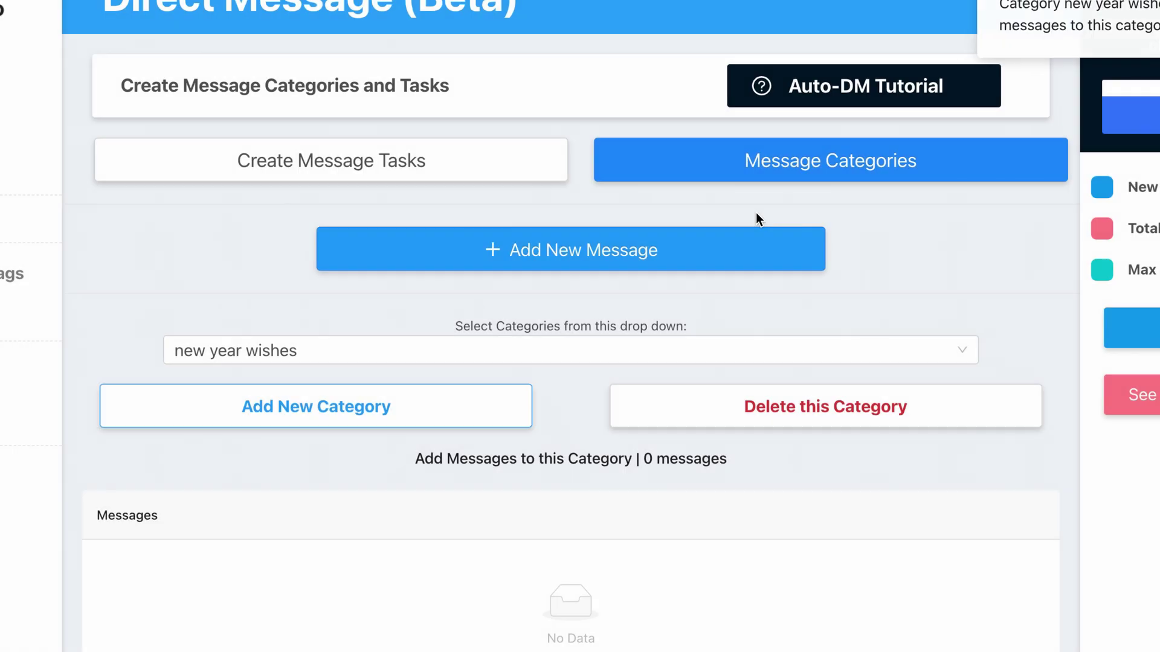
- Add the happy new year, '365 new days' and 'new year, new you' messages to new year wishes
click(607, 270)
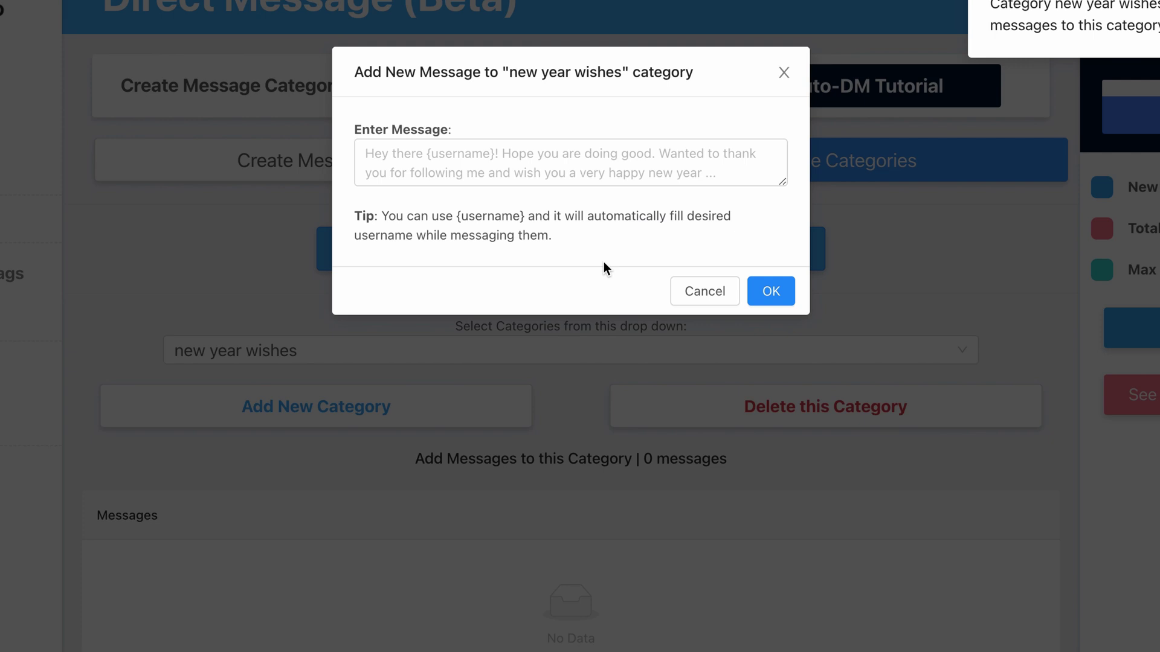
text(Hey{us)
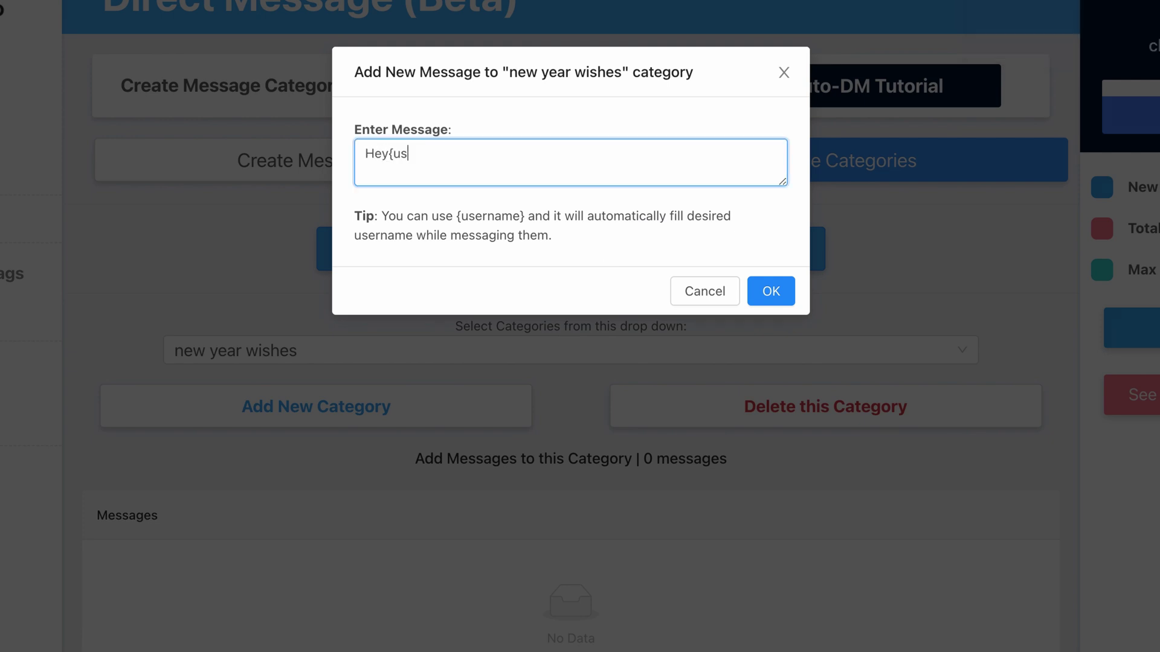
text(ername}, Happynew year)
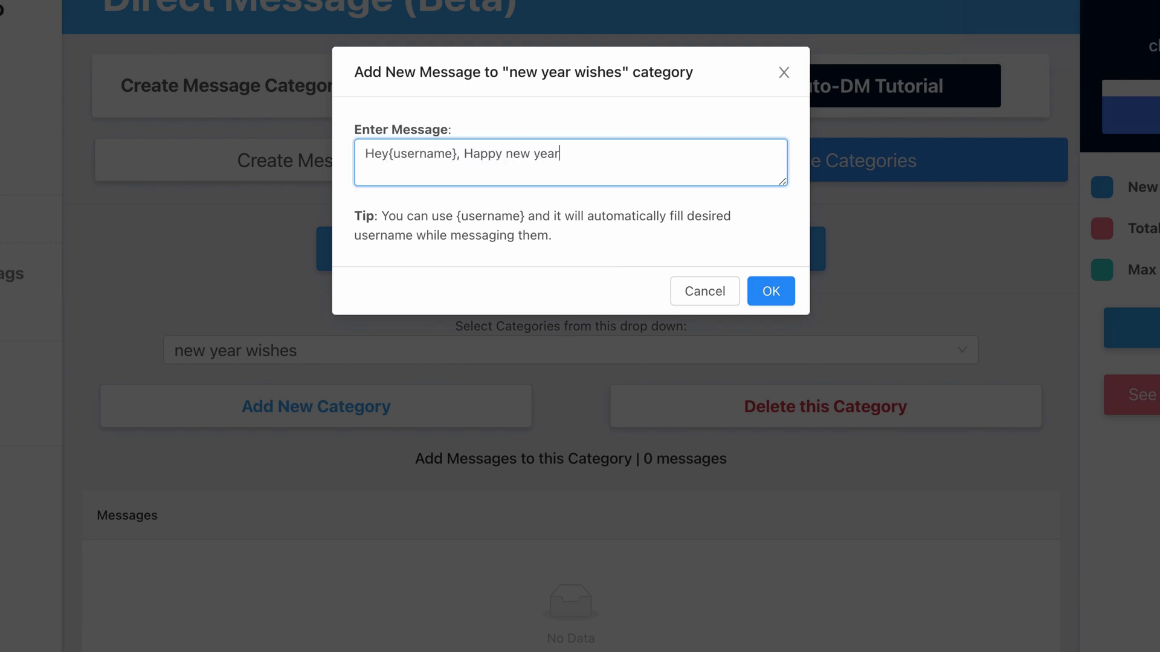
text(, have a great year ahead.)
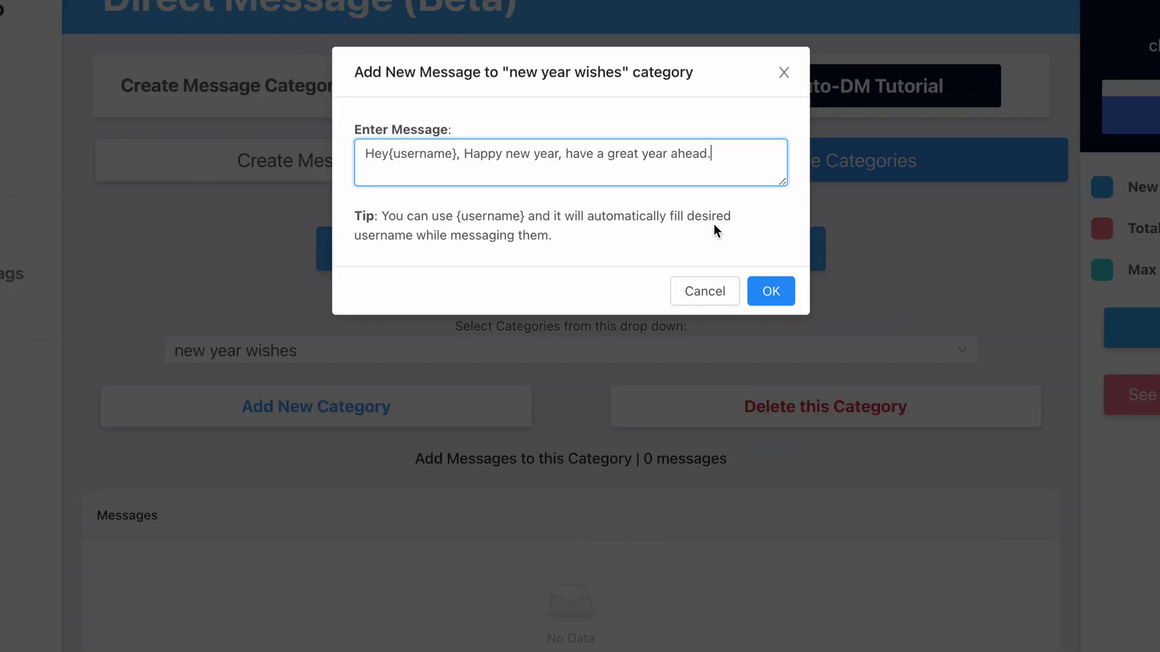
click(773, 288)
click(564, 250)
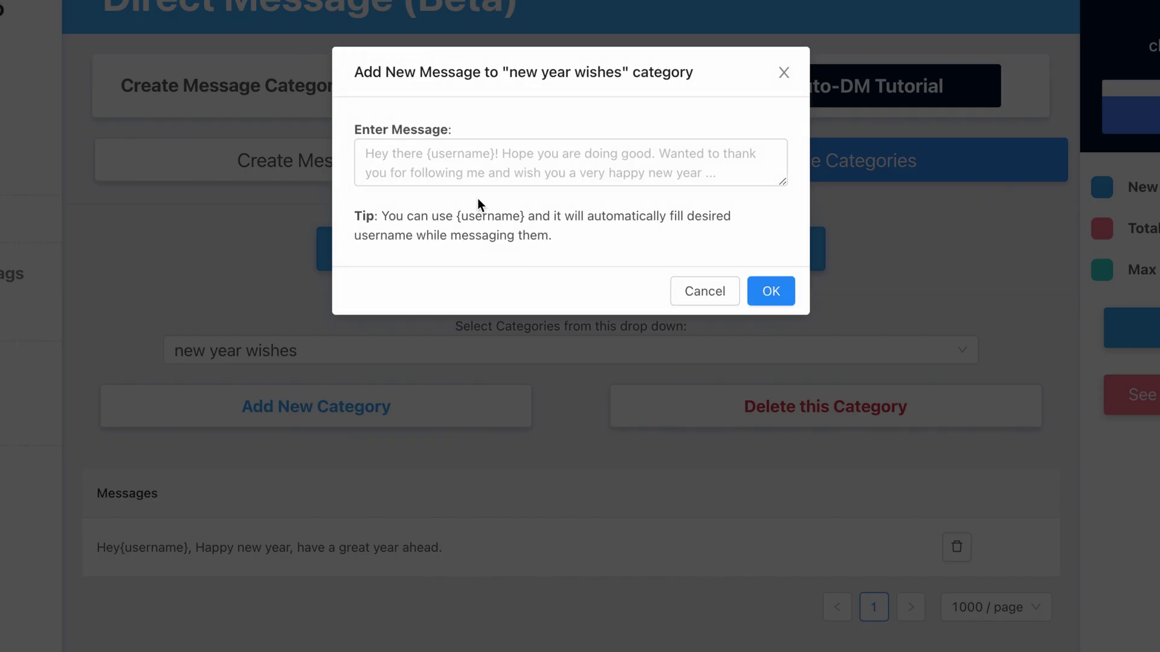
text(365 d)
text(ays)
key(BackSpace)
key(BackSpace)
key(BackSpace)
text(ne)
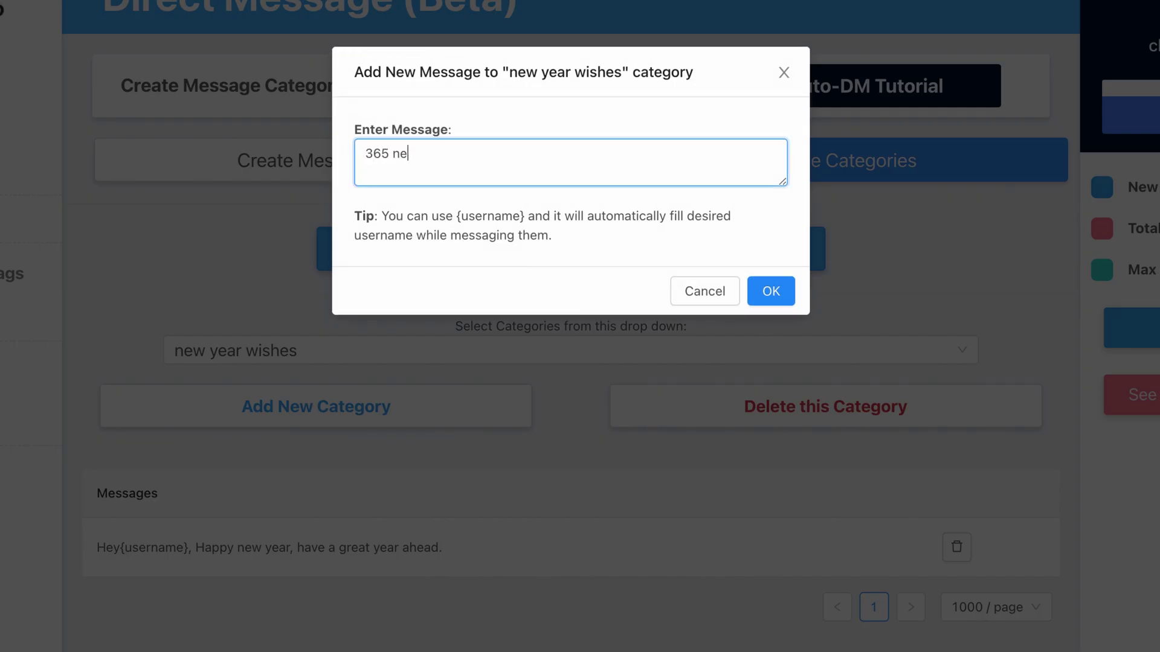
text(w days, 365 new chances.)
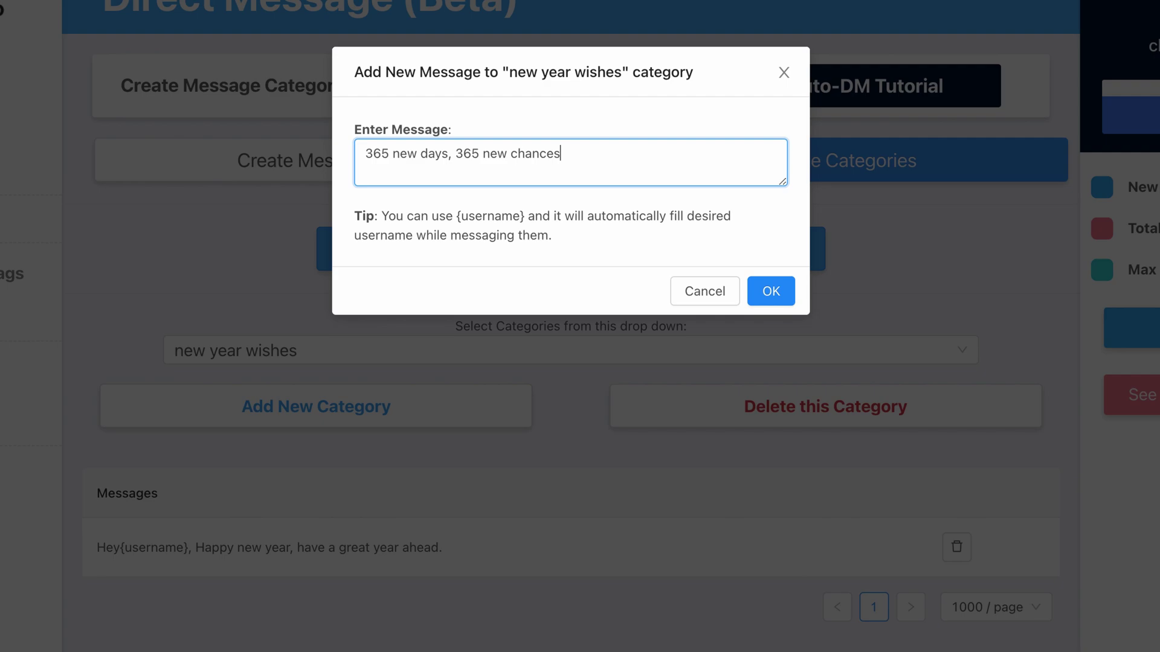
click(771, 291)
click(565, 250)
click(530, 181)
text(new year)
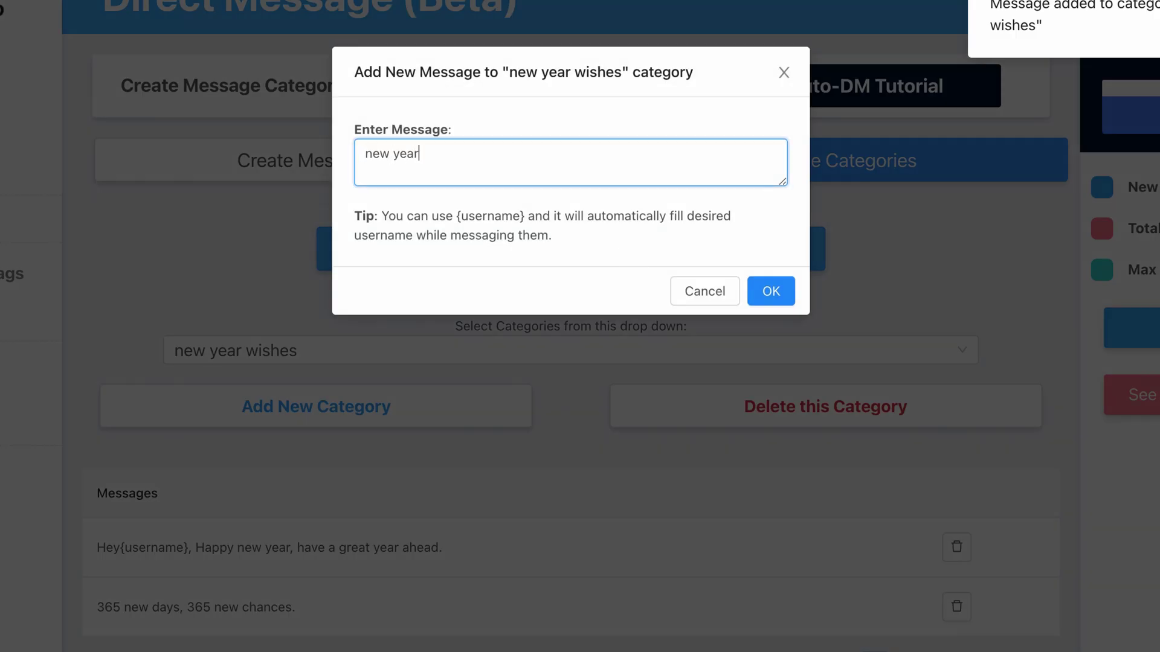
text(, new you.)
click(770, 292)
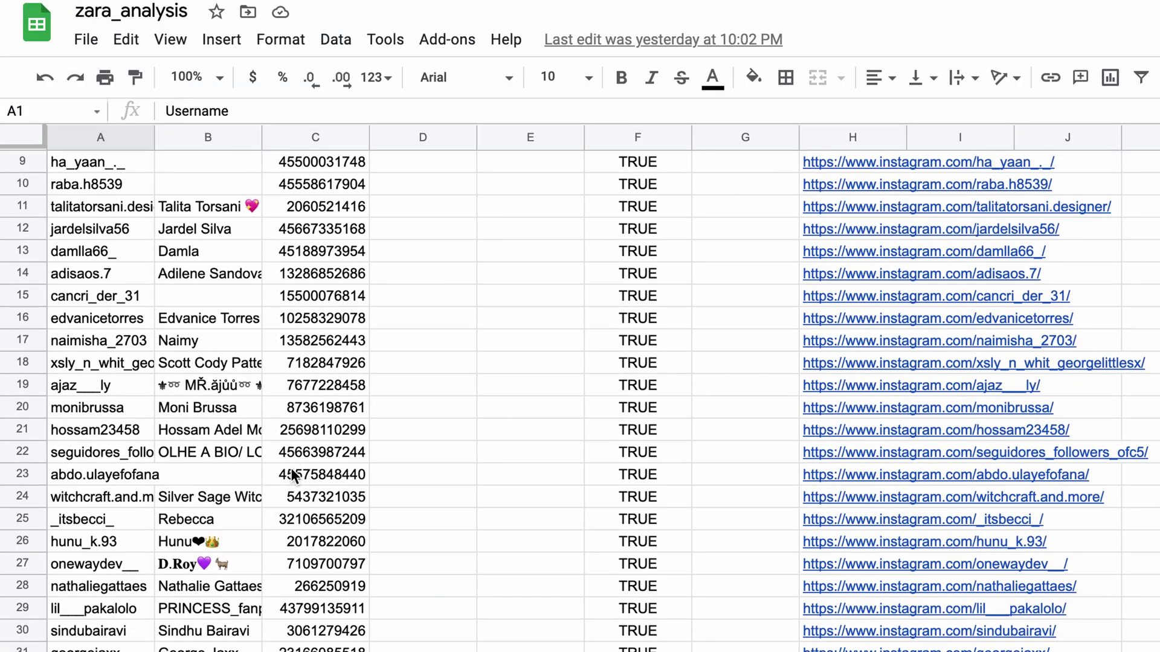
scroll(294, 478, up, 1)
drag(99, 209, 123, 542)
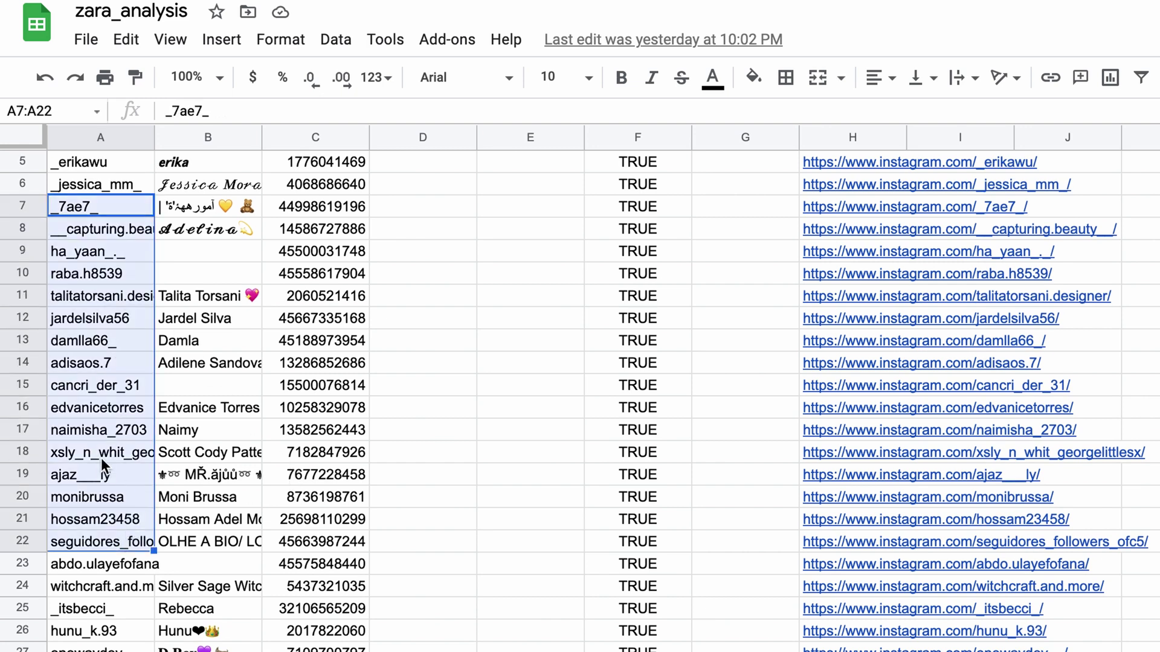
- Copy the fifteen usernames in A7:A21 of the zara_analysis sheet
click(781, 28)
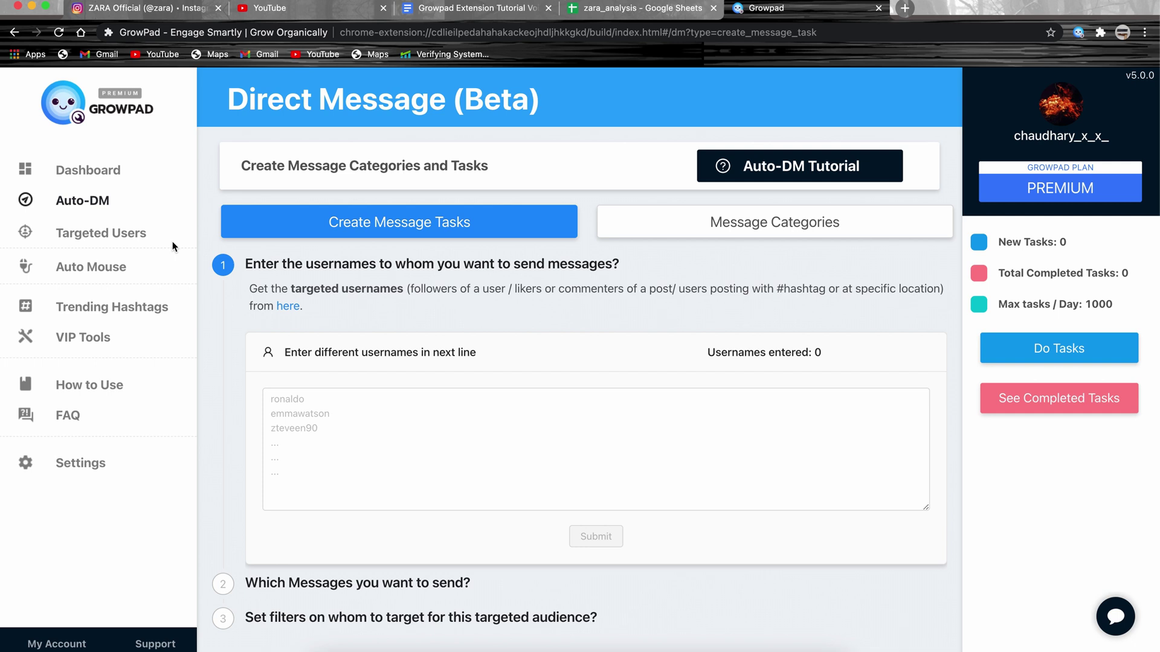
click(154, 236)
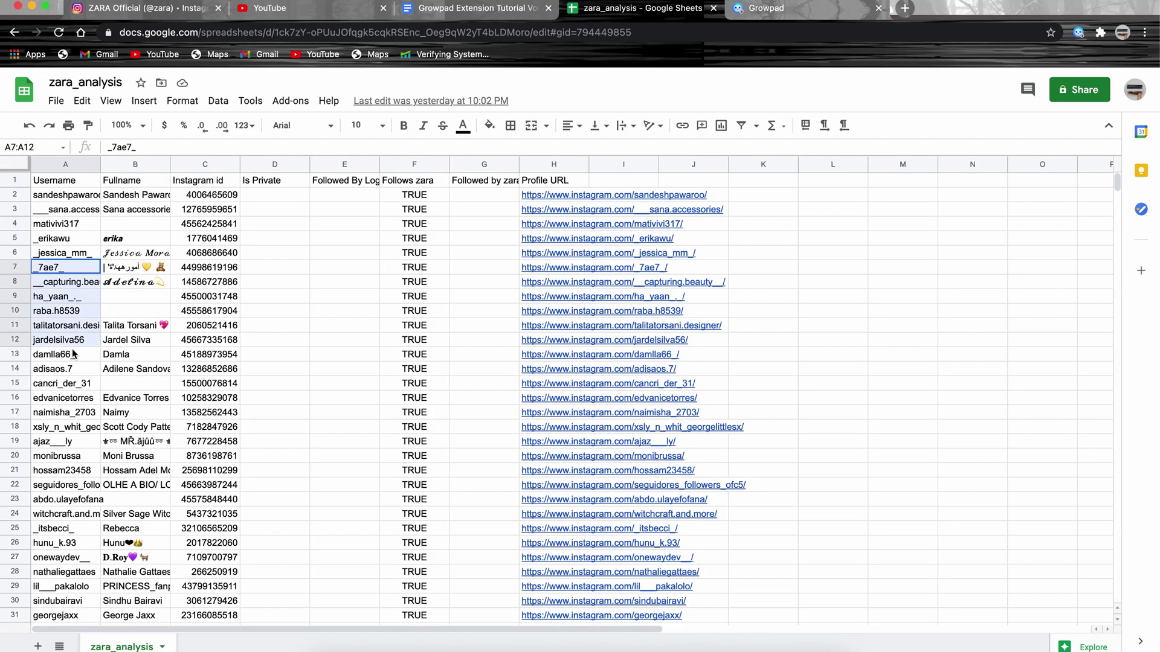
right_click(74, 477)
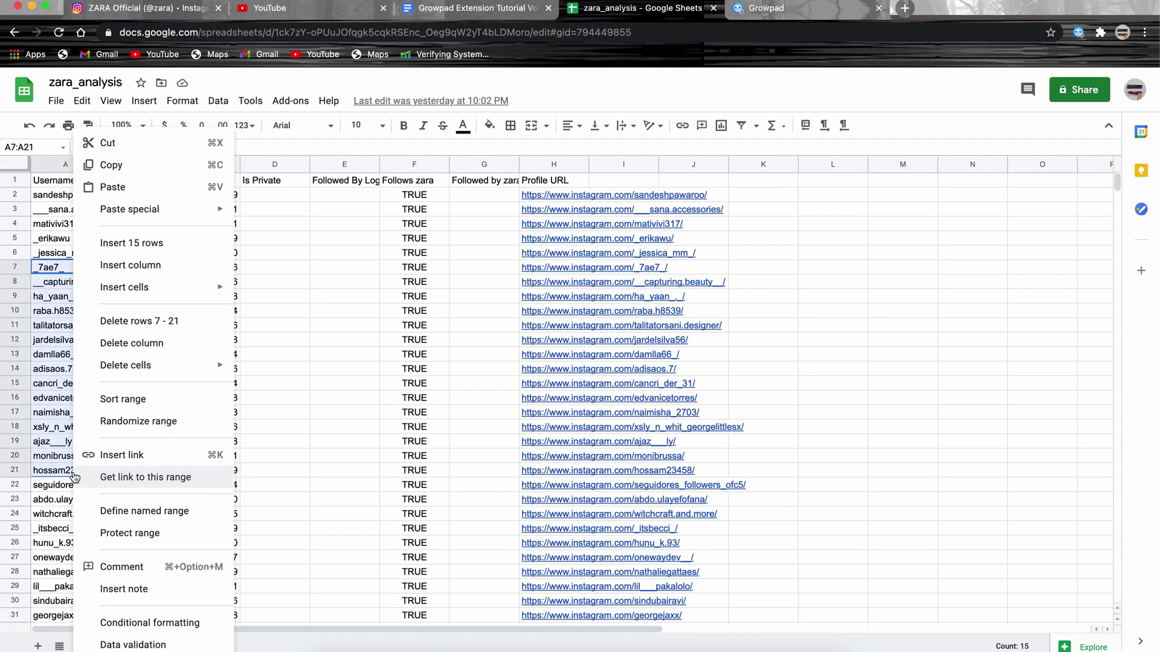
click(110, 165)
- Paste the fifteen usernames into GrowPad's recipient box and submit them
click(806, 7)
right_click(305, 407)
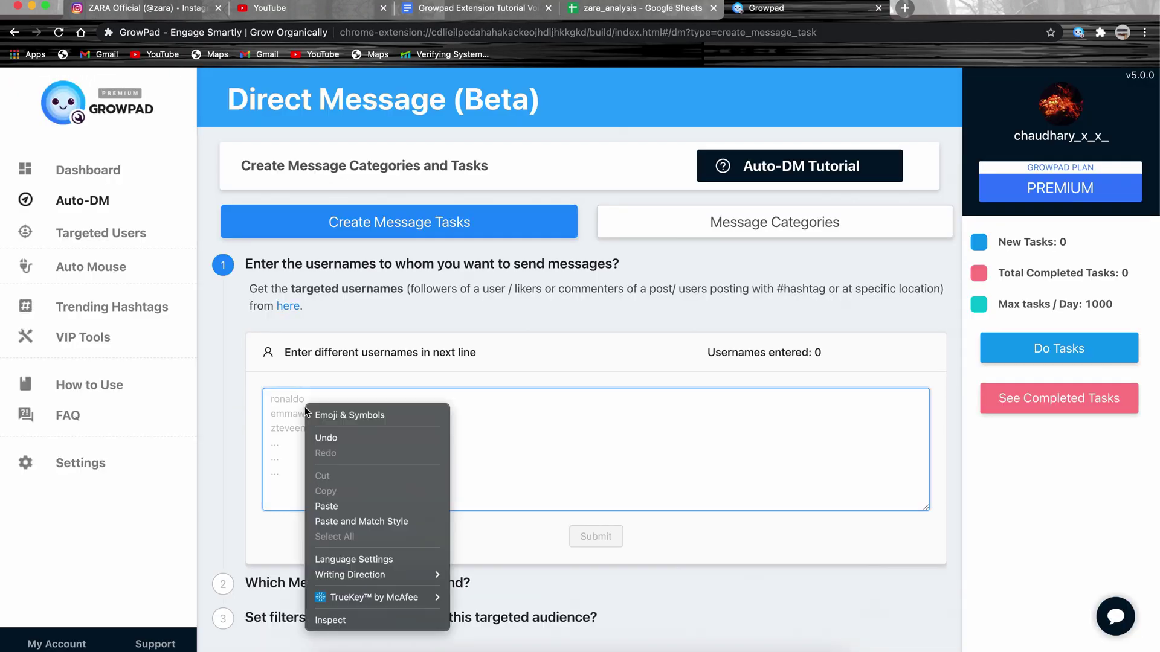
click(357, 500)
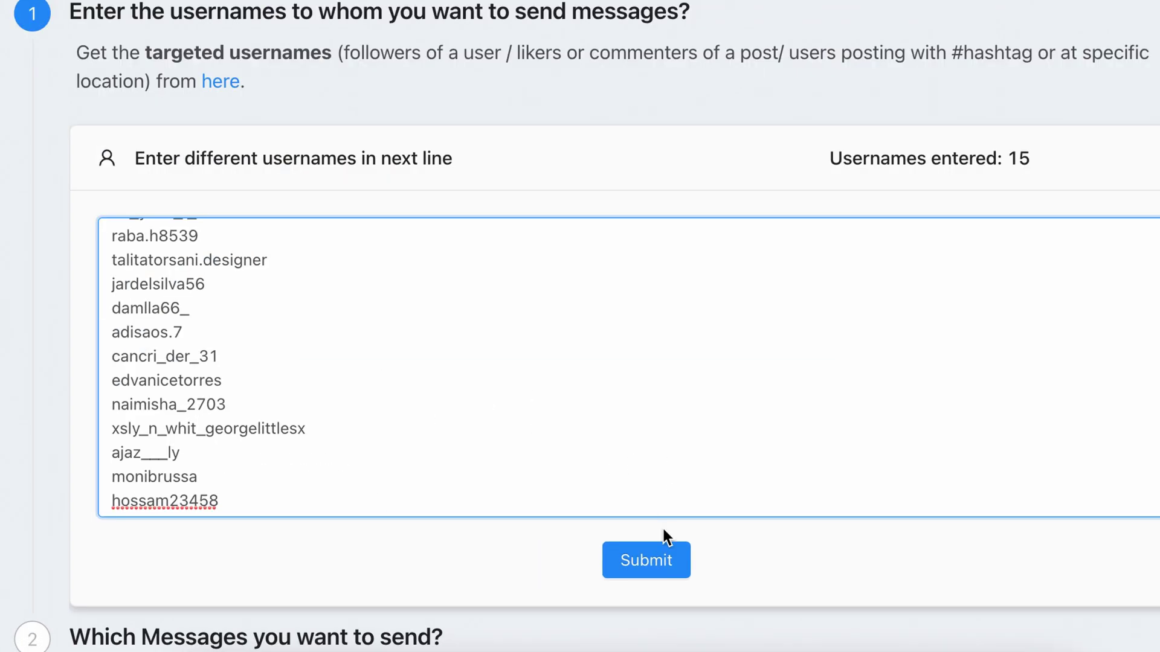
click(596, 536)
- Make 15 message tasks using the 'new year wishes' category and default audience filters
click(450, 201)
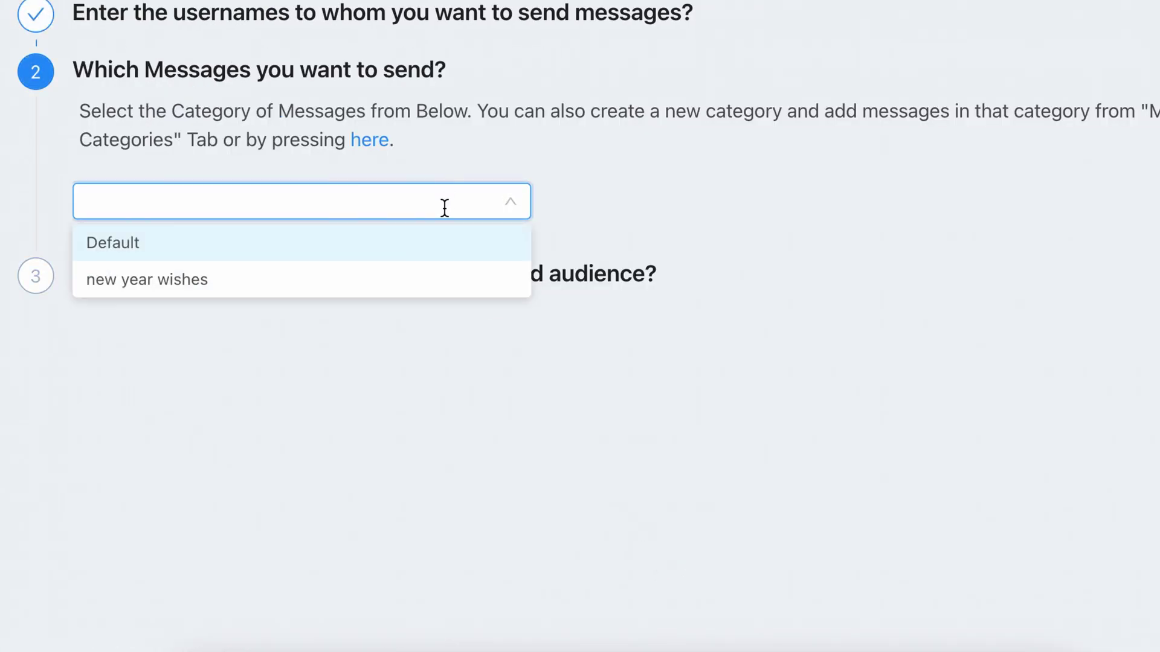
click(432, 275)
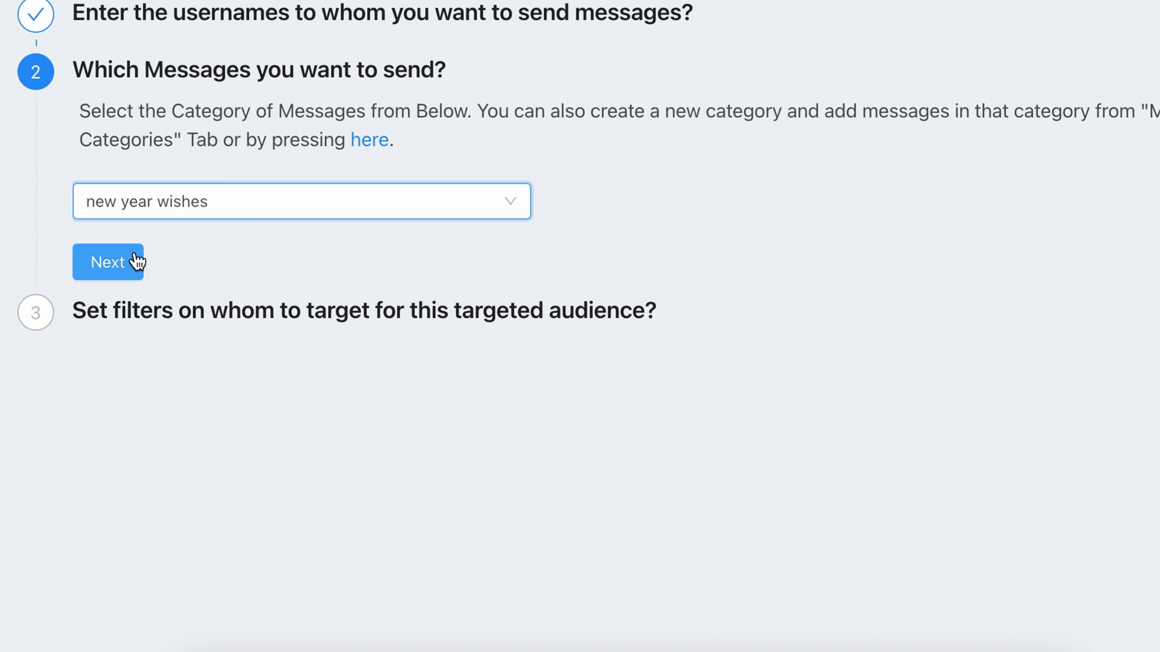
click(107, 261)
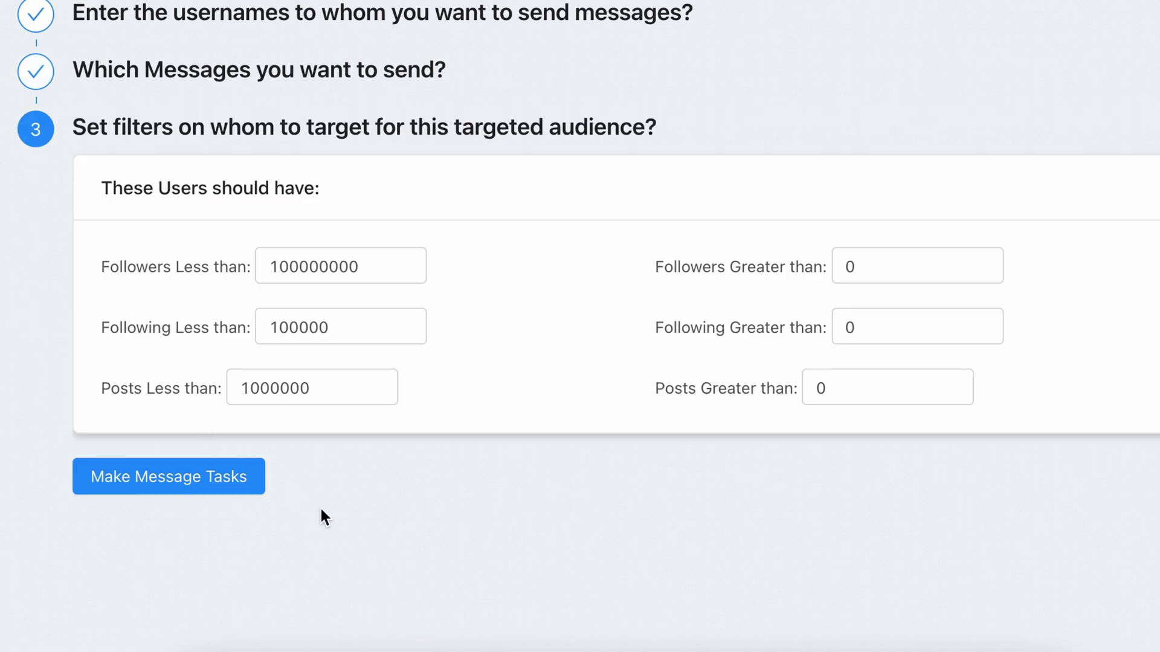
click(239, 478)
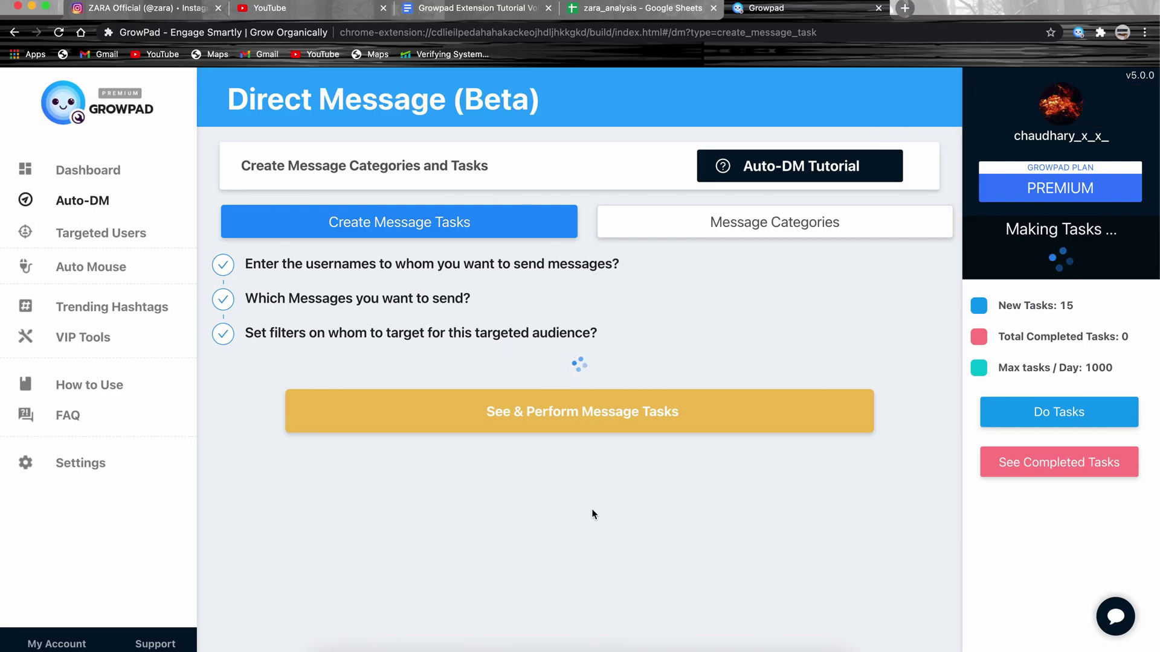
click(572, 399)
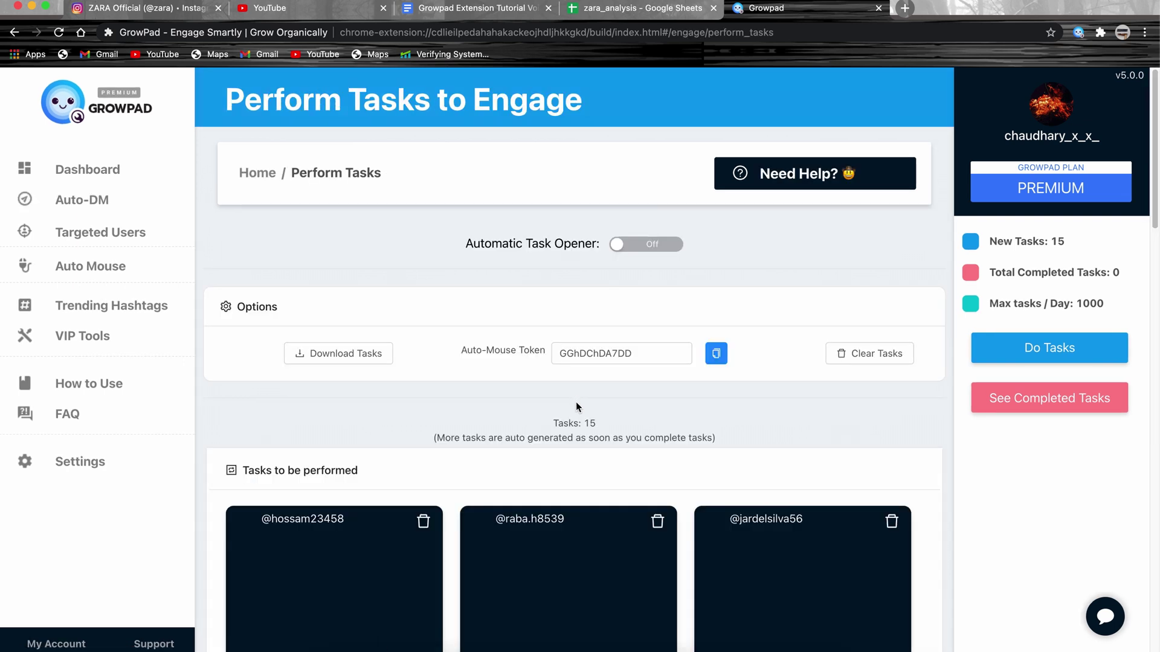
scroll(609, 446, down, 1)
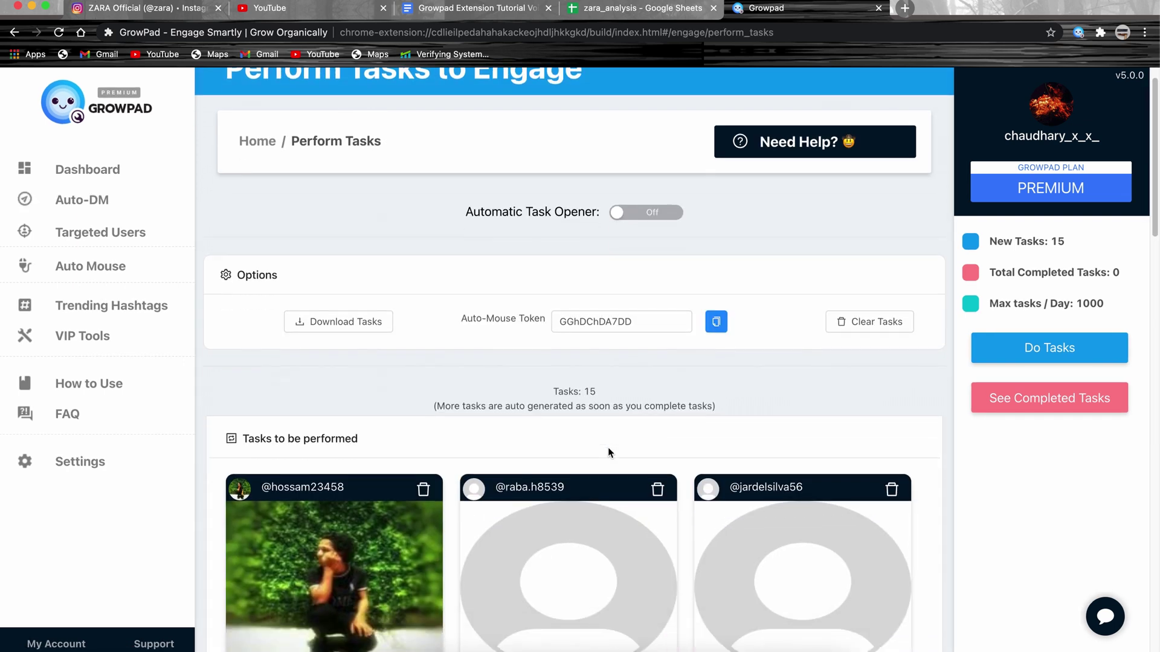
scroll(608, 446, down, 3)
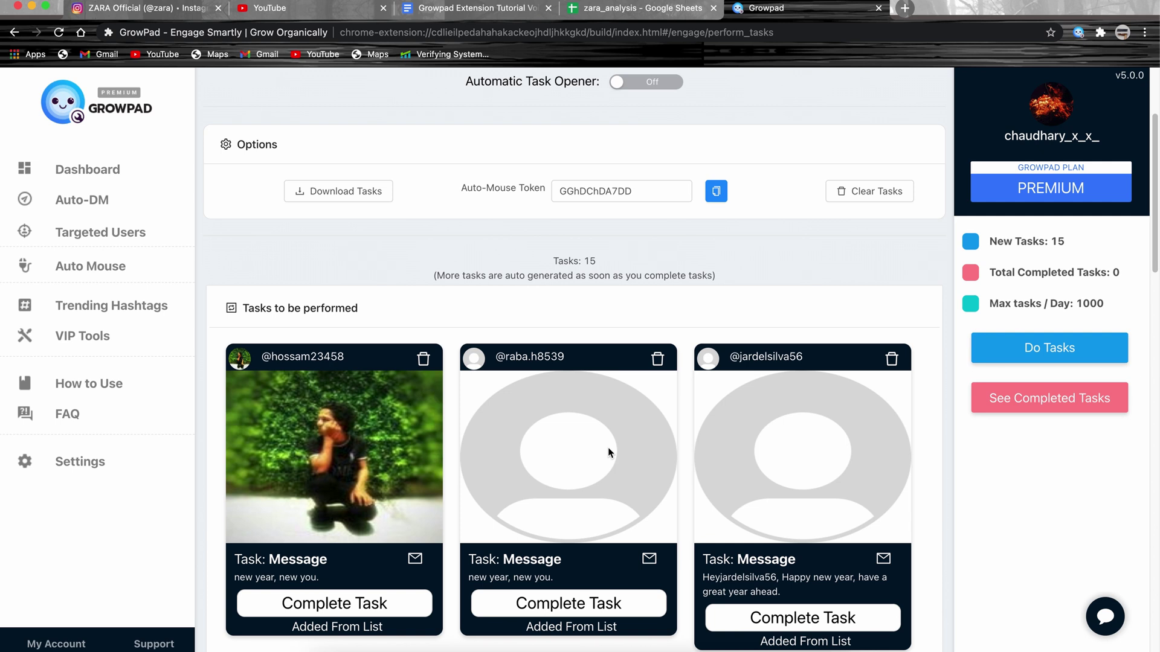
scroll(608, 447, down, 4)
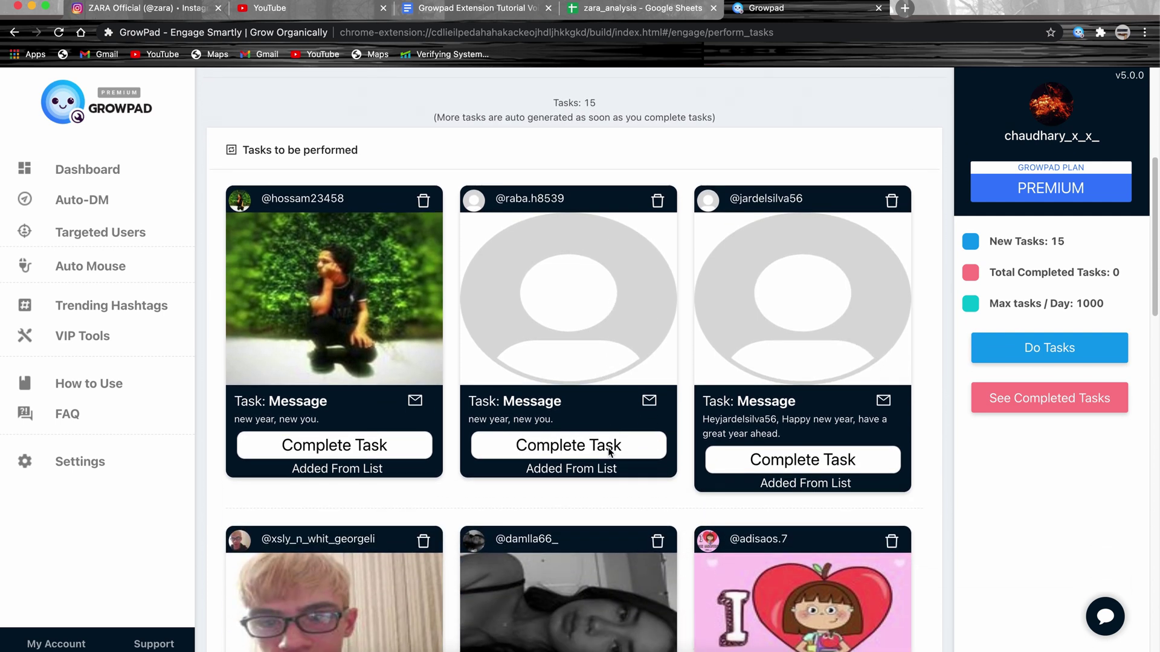
scroll(608, 447, down, 5)
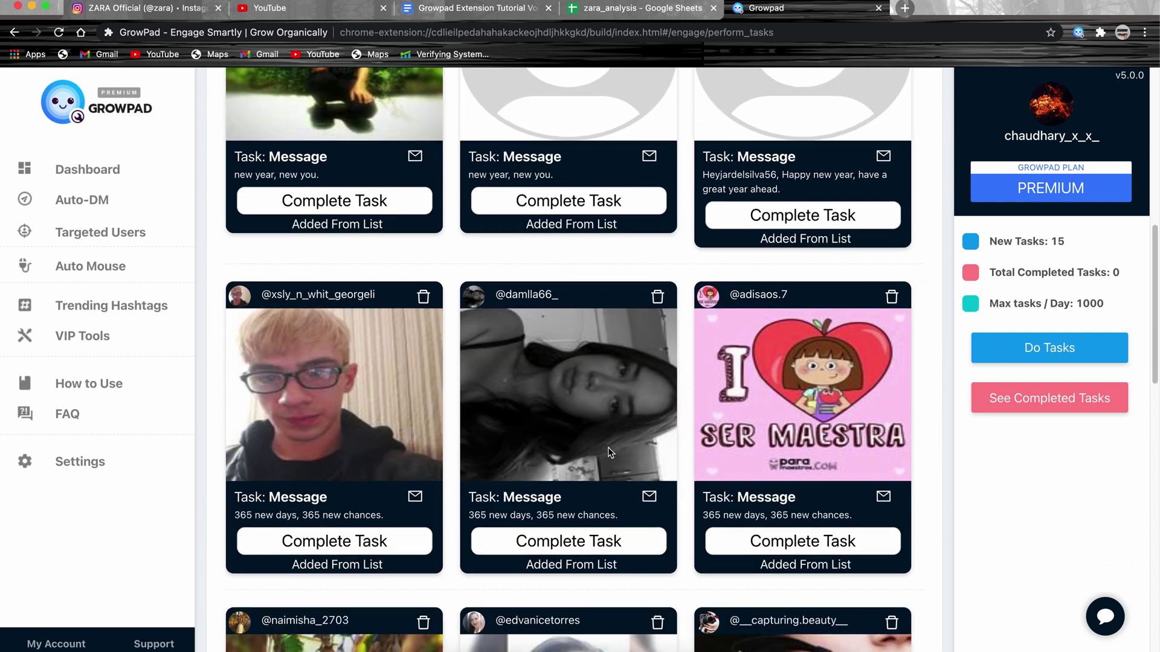
scroll(609, 447, down, 3)
scroll(608, 447, down, 3)
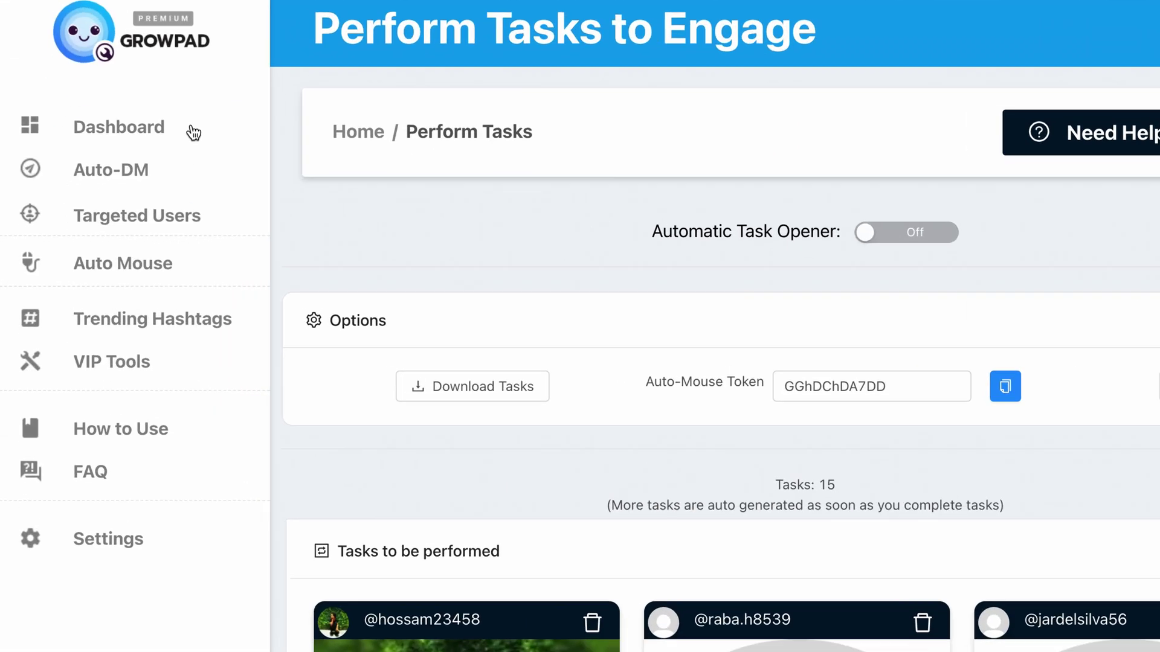
- Generate like-only tasks from the 15 pasted usernames, with Comment on Post and Follow off
click(192, 132)
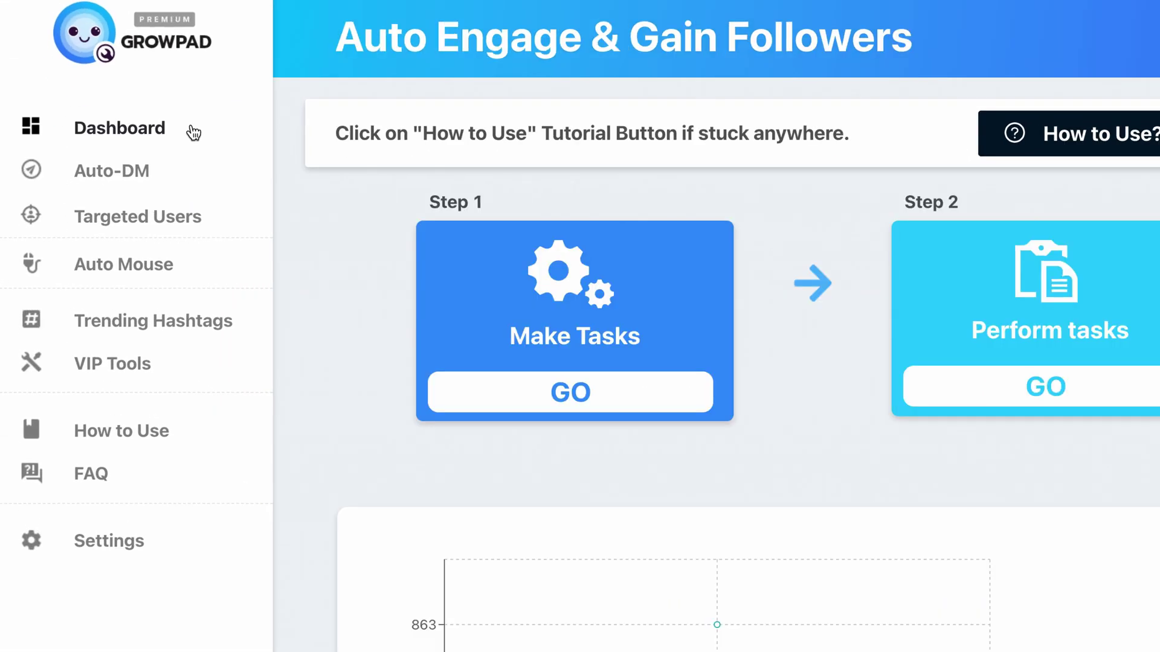
click(495, 386)
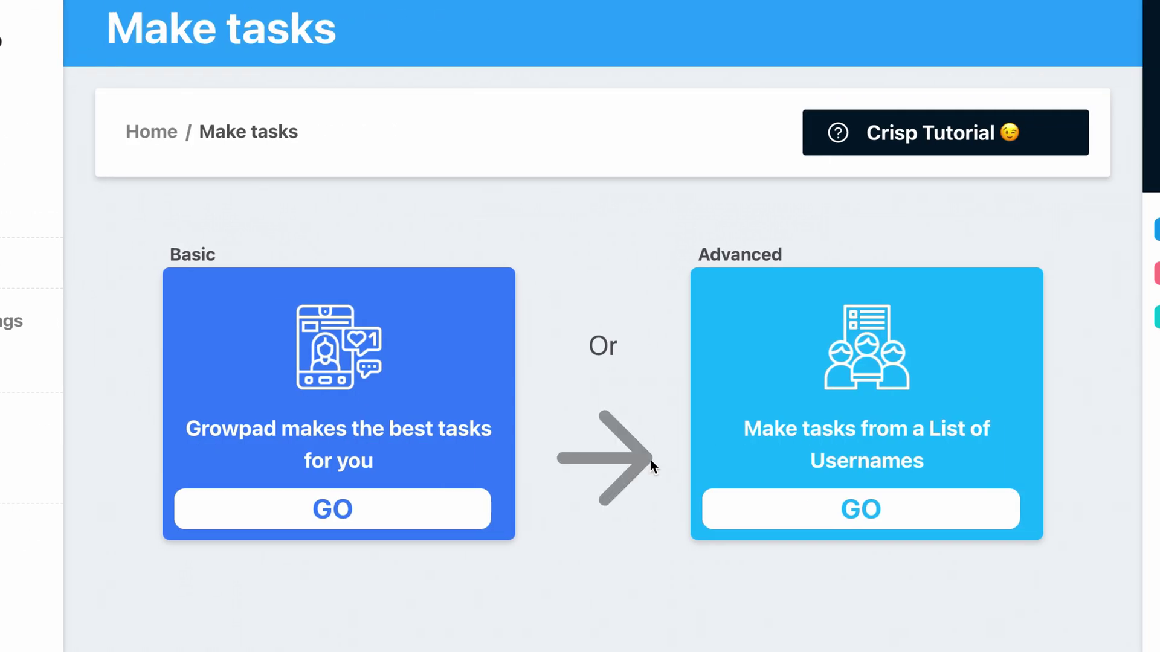
click(707, 528)
scroll(520, 508, down, 2)
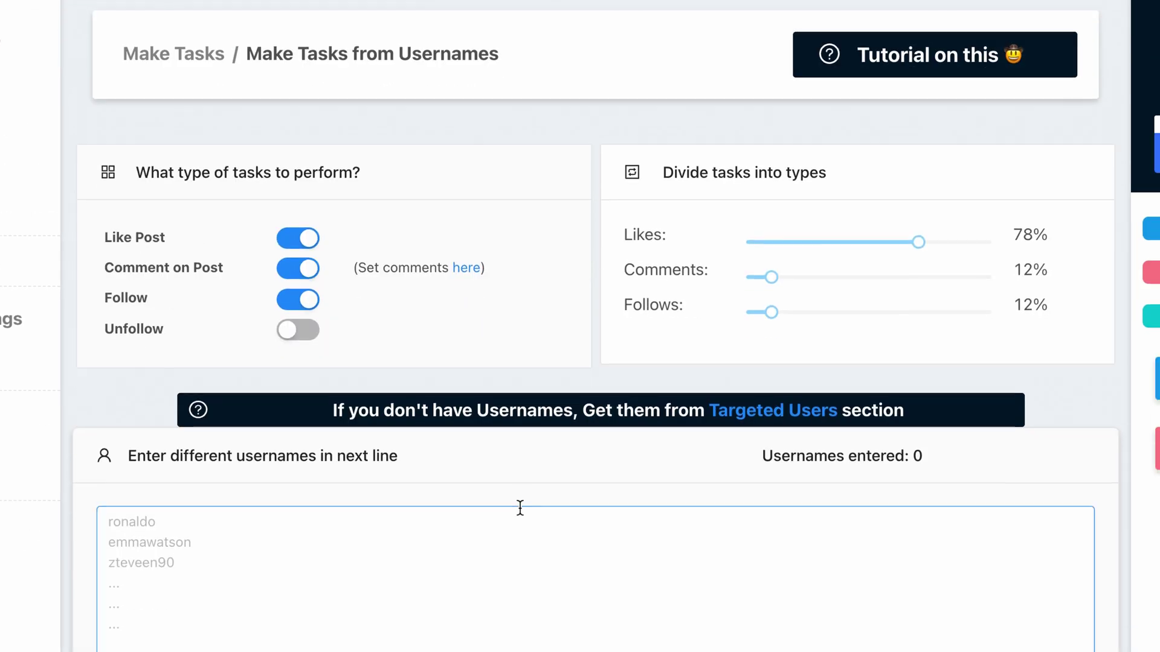
scroll(519, 453, down, 3)
click(214, 437)
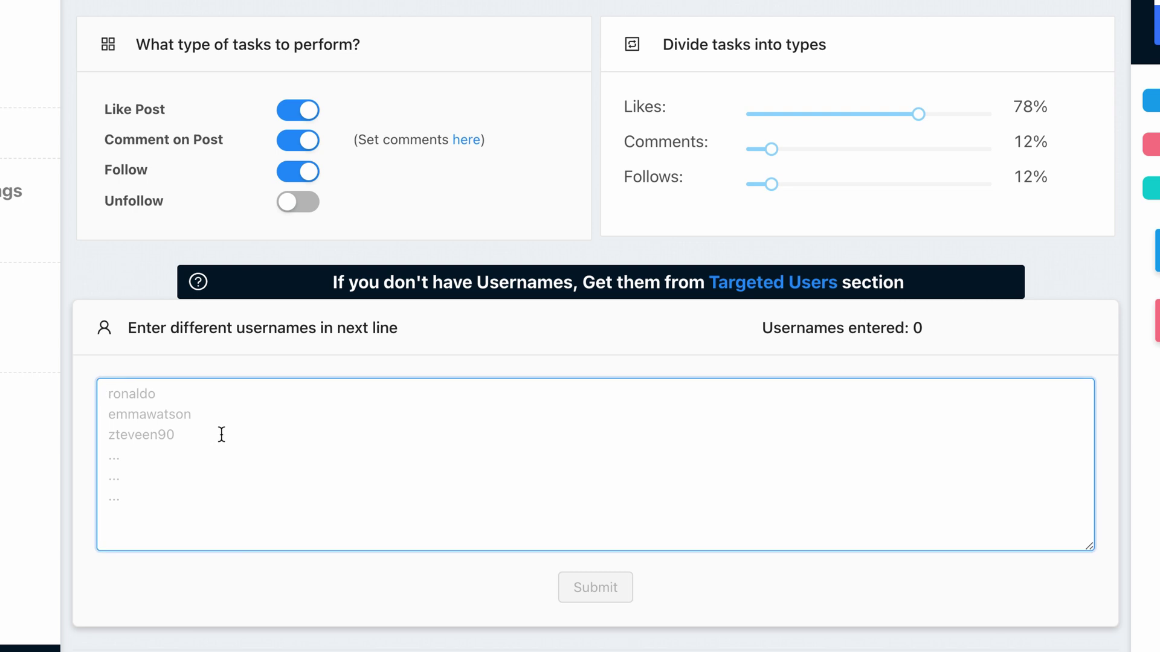
right_click(215, 437)
click(257, 507)
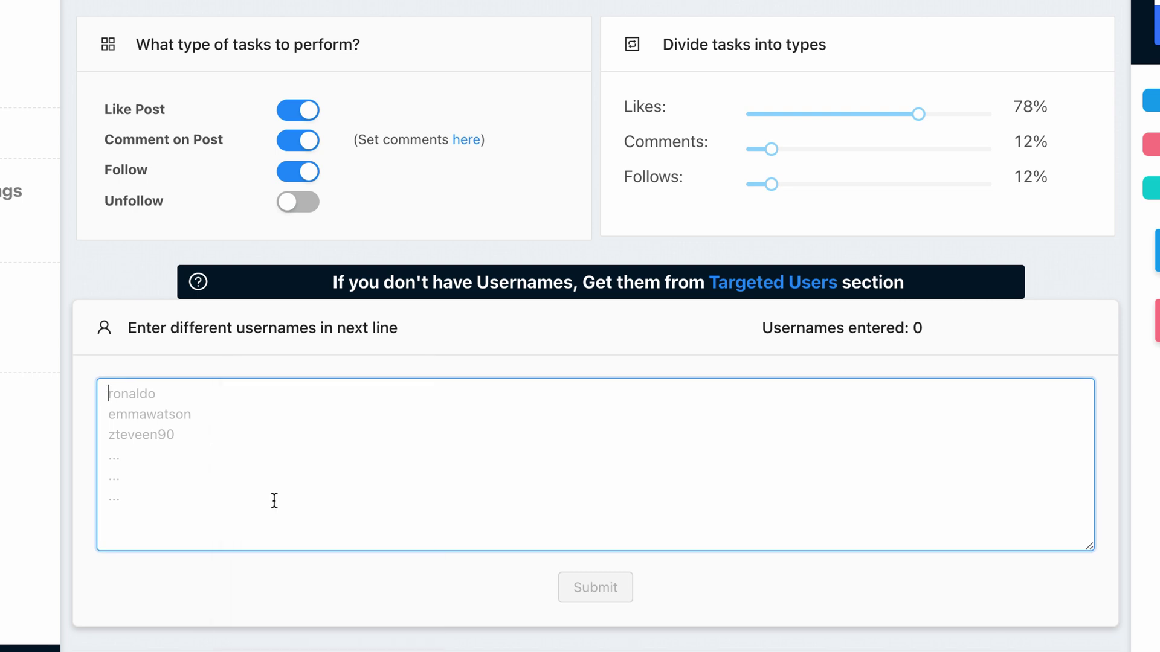
click(309, 172)
click(300, 141)
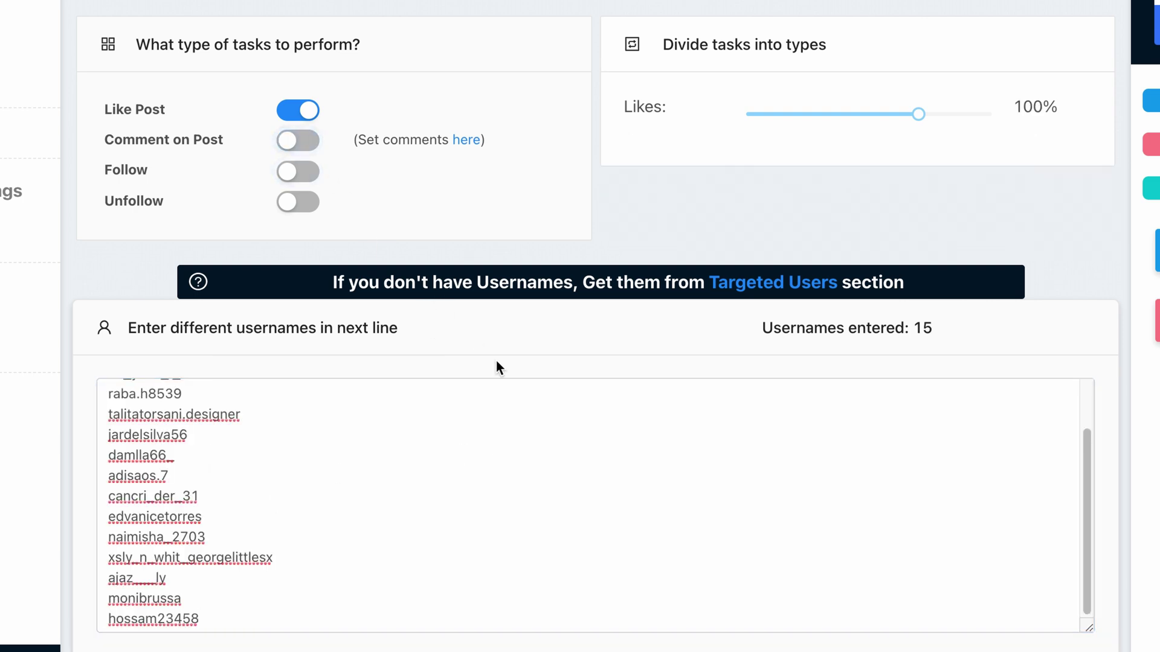
scroll(496, 361, down, 1)
click(596, 617)
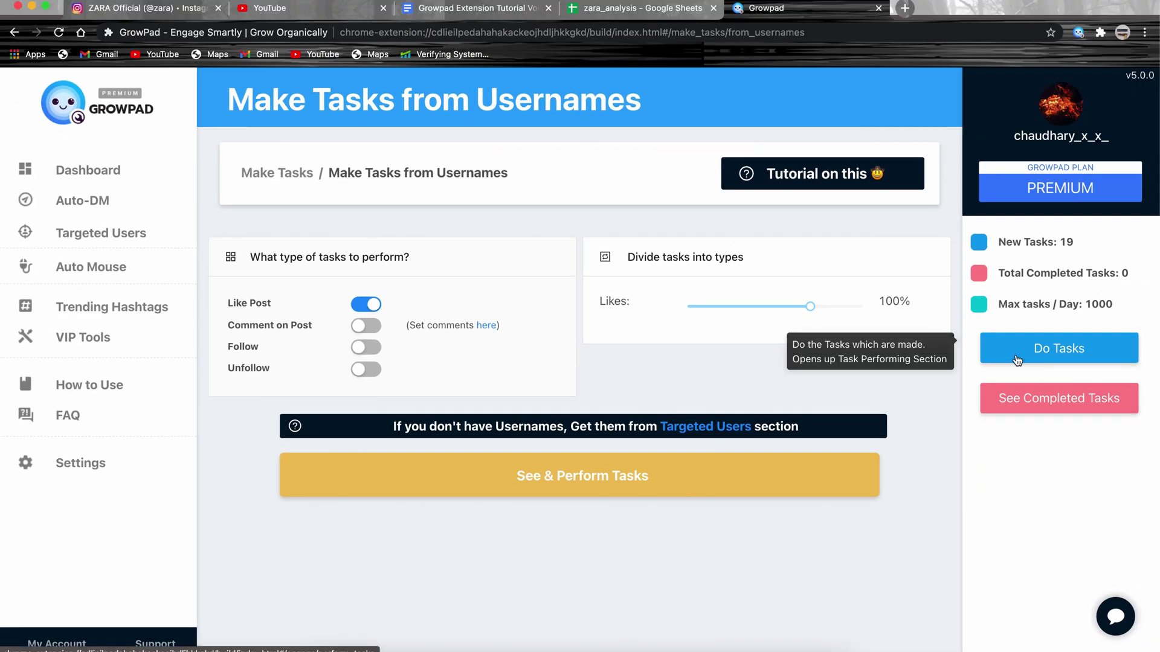
- Open the task queue to review the 19 pending tasks
click(1050, 347)
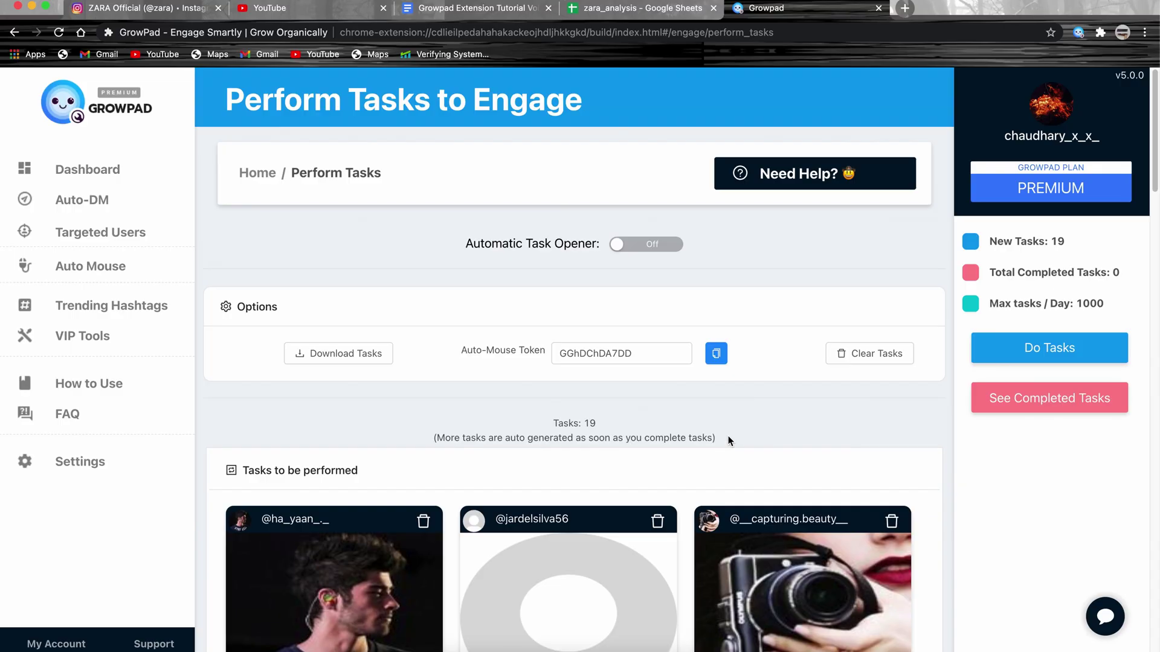
scroll(728, 436, down, 4)
scroll(728, 436, down, 4)
scroll(728, 436, down, 5)
scroll(728, 436, down, 5)
scroll(728, 436, down, 5)
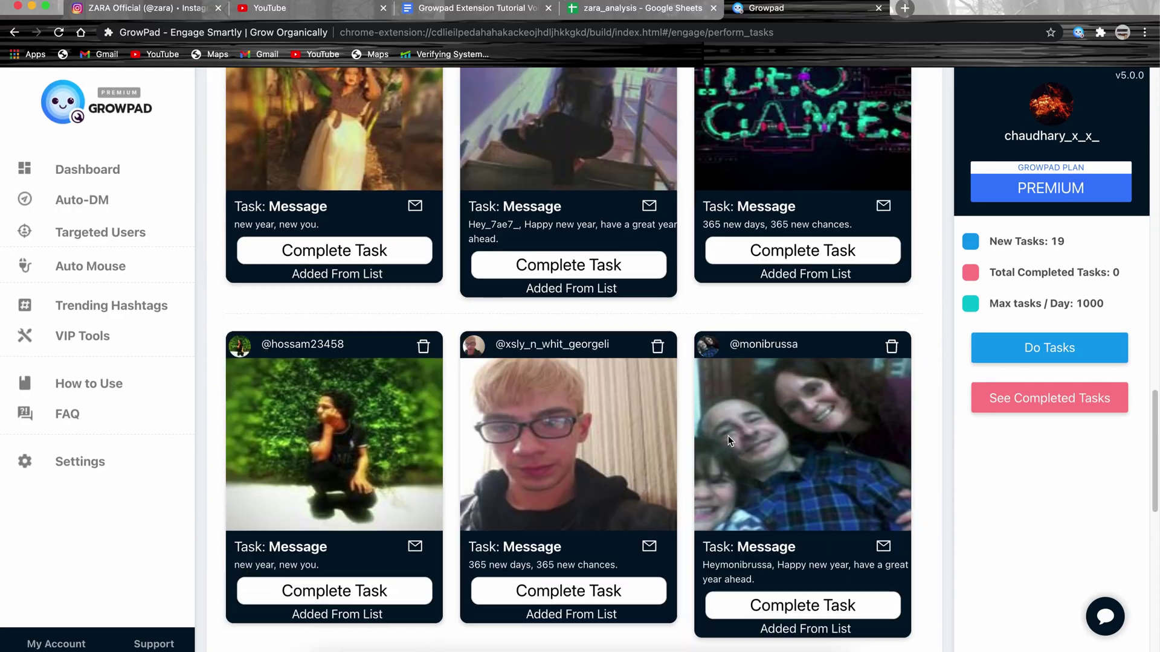
scroll(728, 436, down, 5)
scroll(728, 436, up, 5)
scroll(728, 436, up, 8)
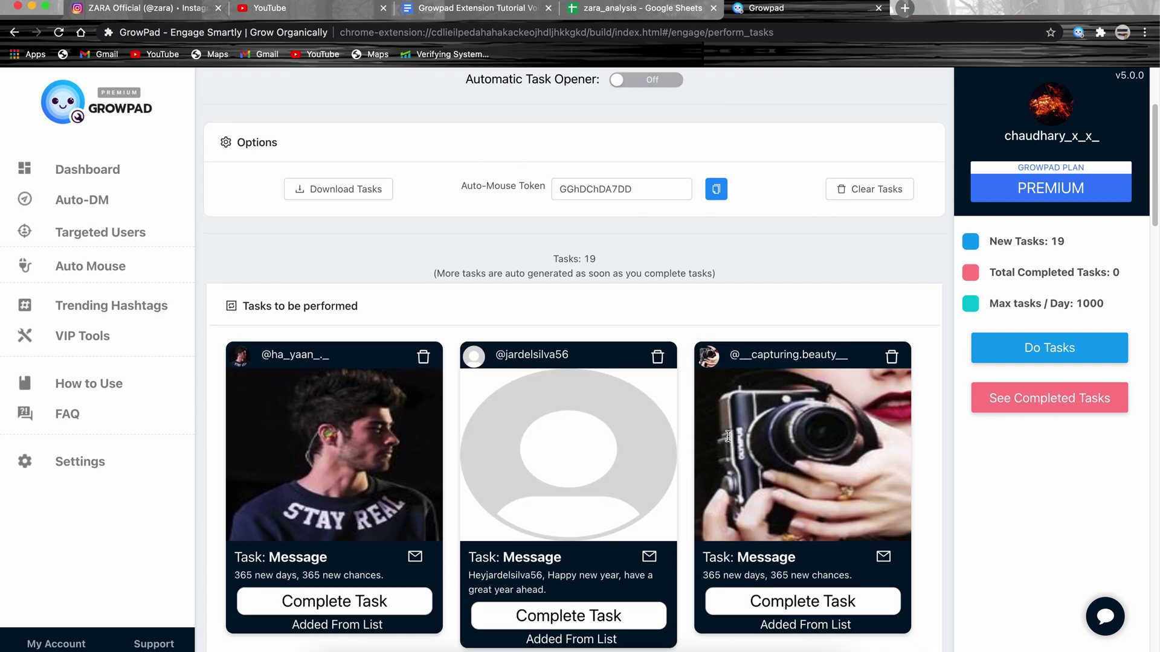